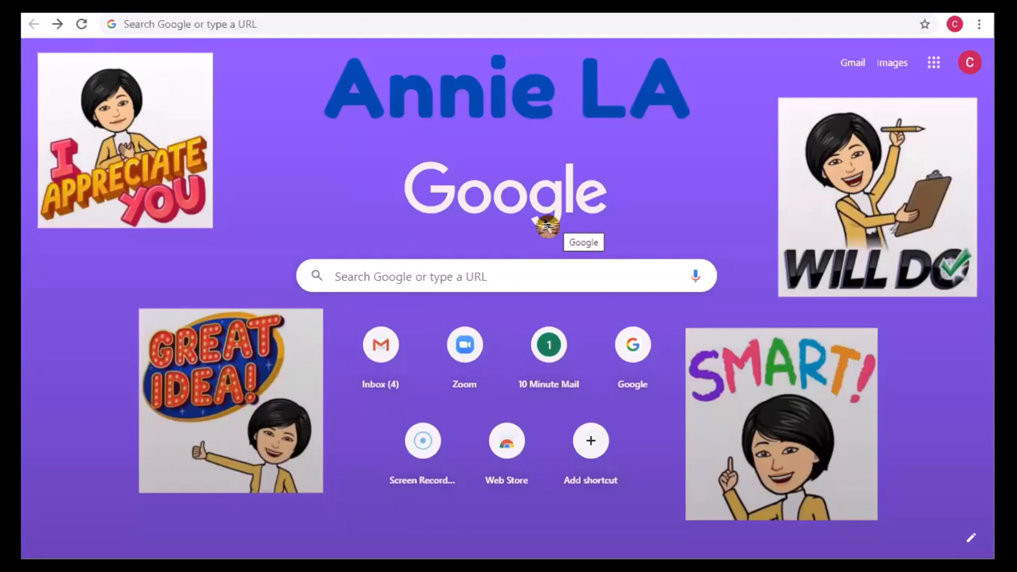
# - Open the remove.bg website and dismiss its cookie notice
pyautogui.click(307, 25)
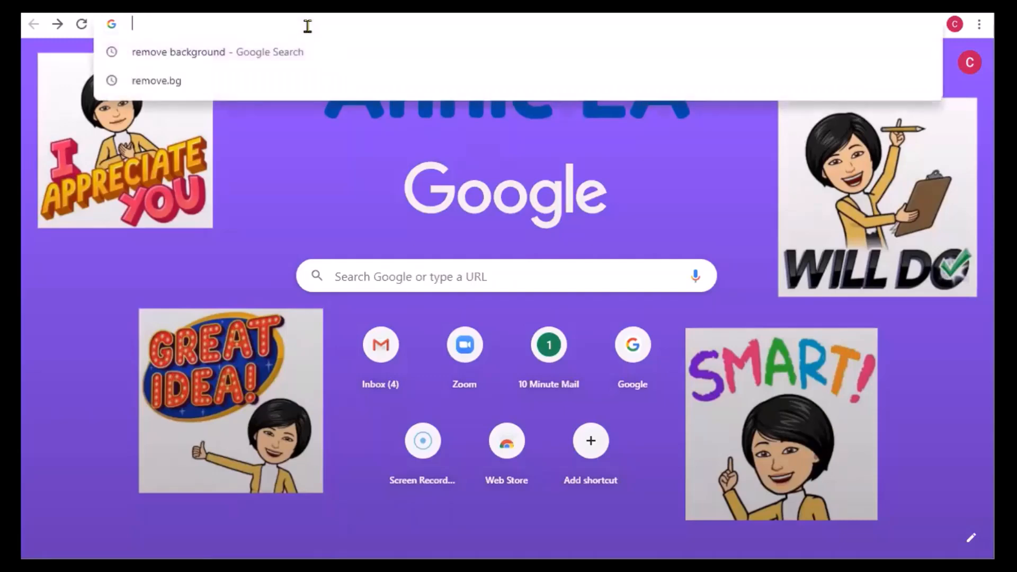
pyautogui.write('remo')
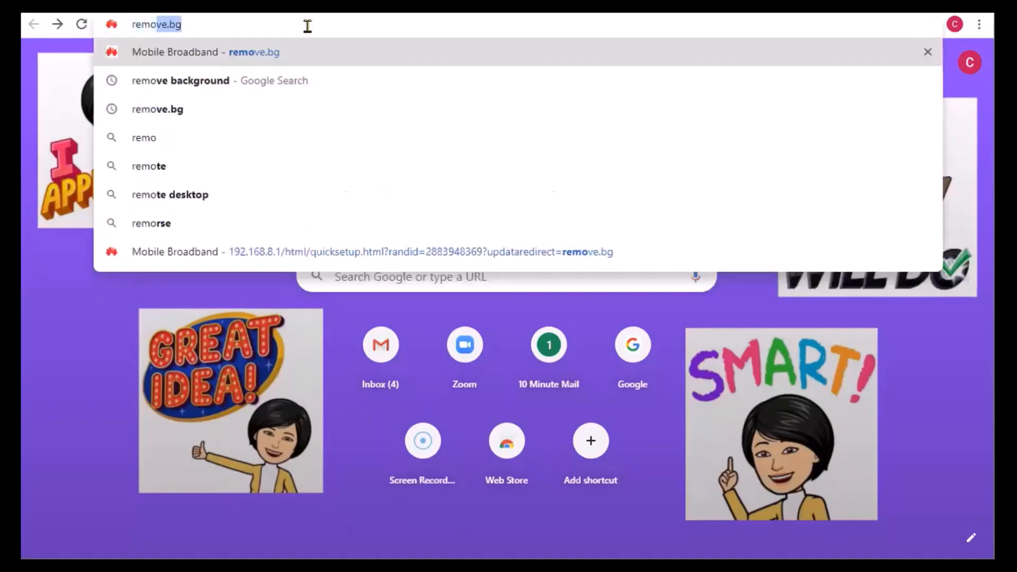
pyautogui.write('ve.bg')
pyautogui.press('Return')
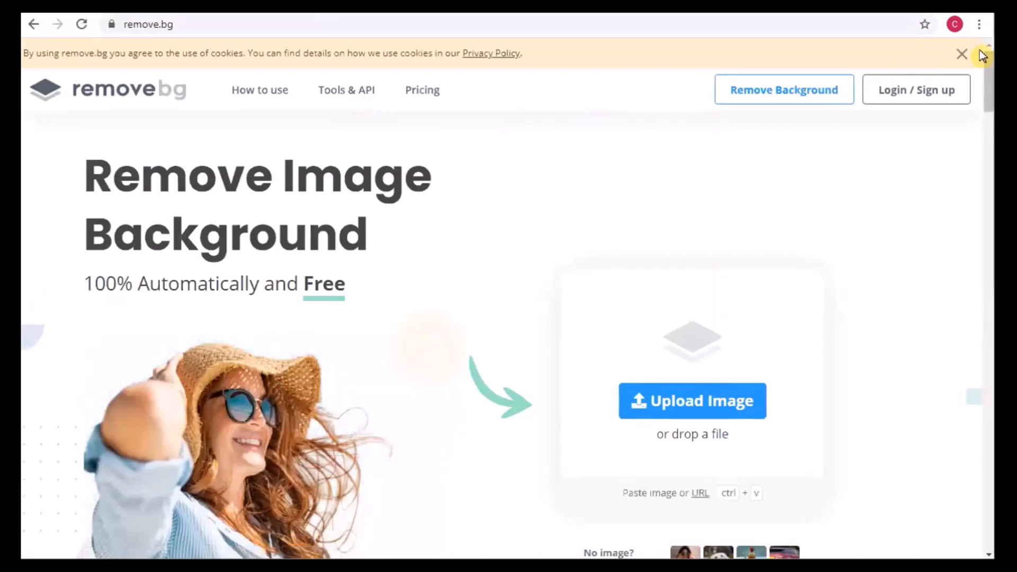
pyautogui.click(962, 55)
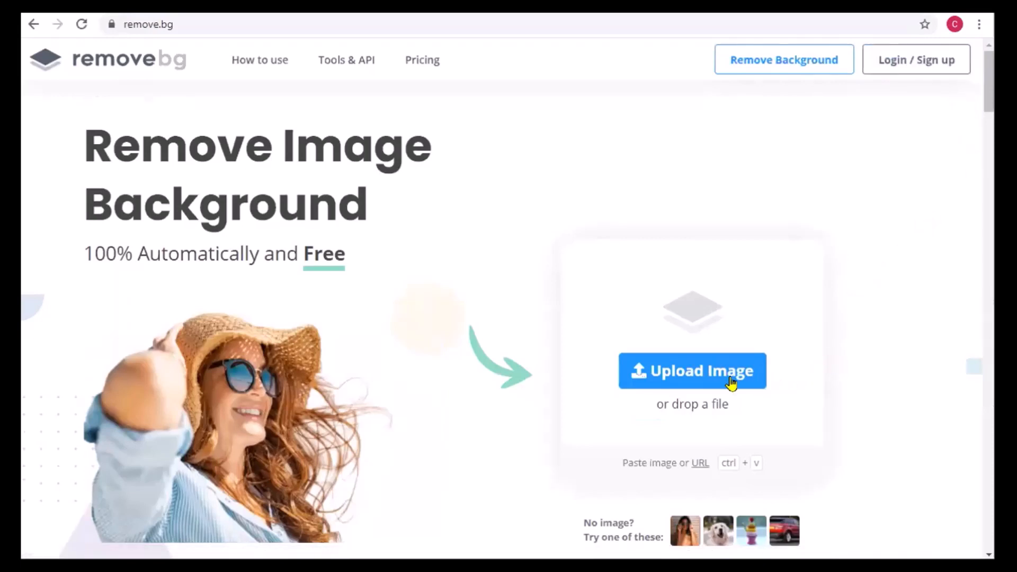
# - Upload the photo IMG_9601 from the Documents folder and open the background-removed result for editing
pyautogui.click(710, 377)
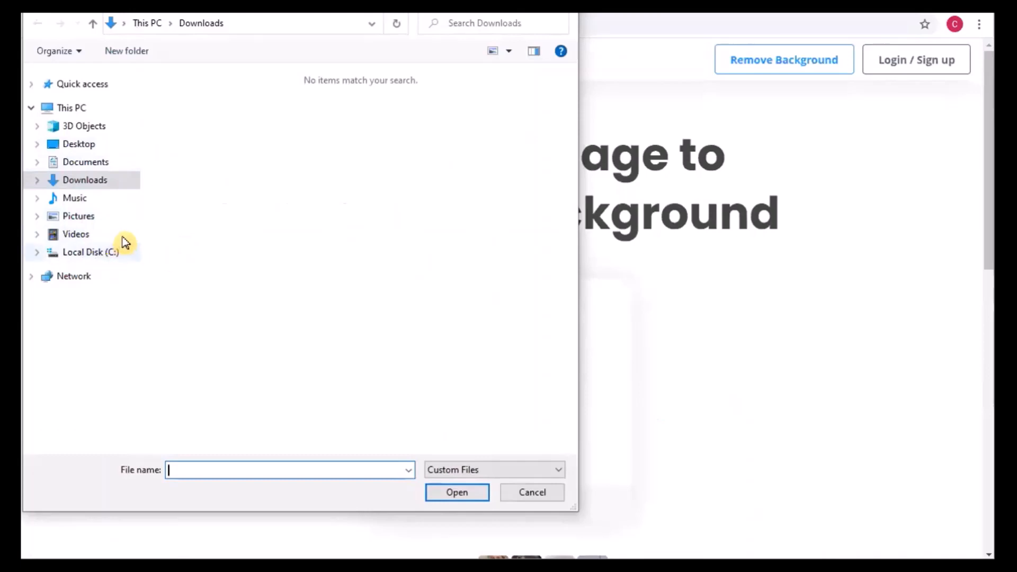
pyautogui.click(93, 163)
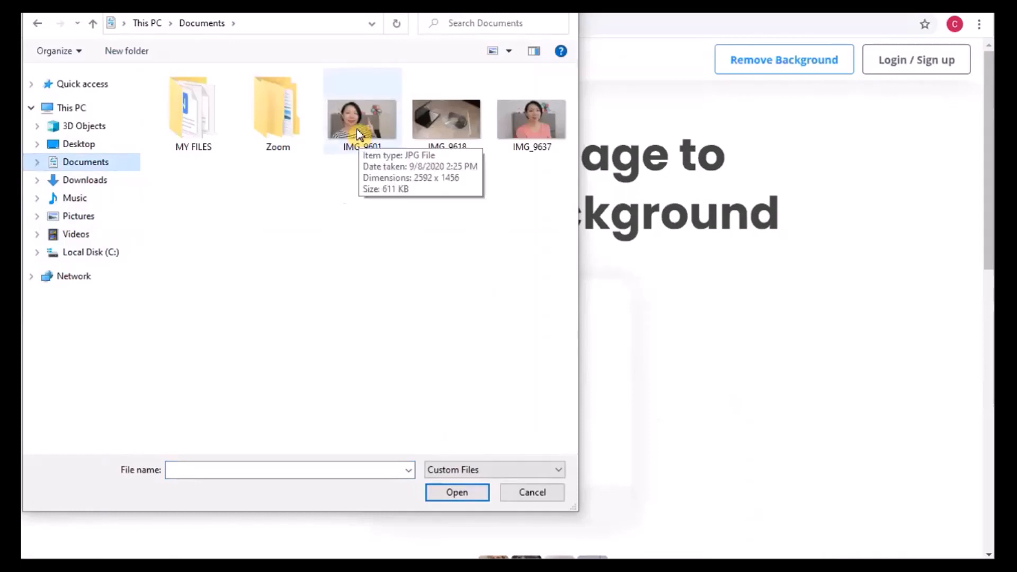
pyautogui.doubleClick(359, 134)
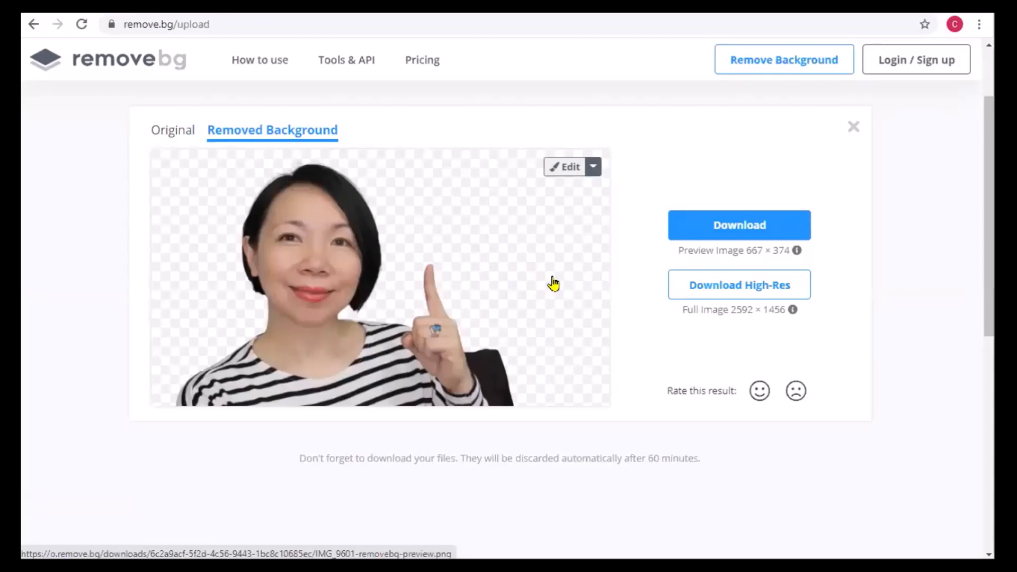
pyautogui.click(563, 167)
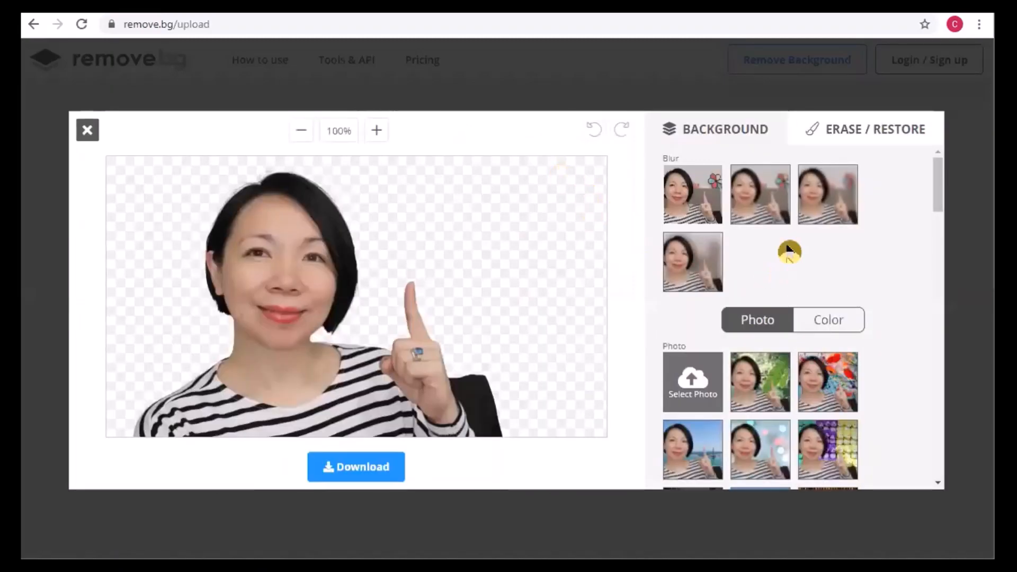
# - Try the four blur levels on the photo's original background, from no blur up to the strongest
pyautogui.click(694, 195)
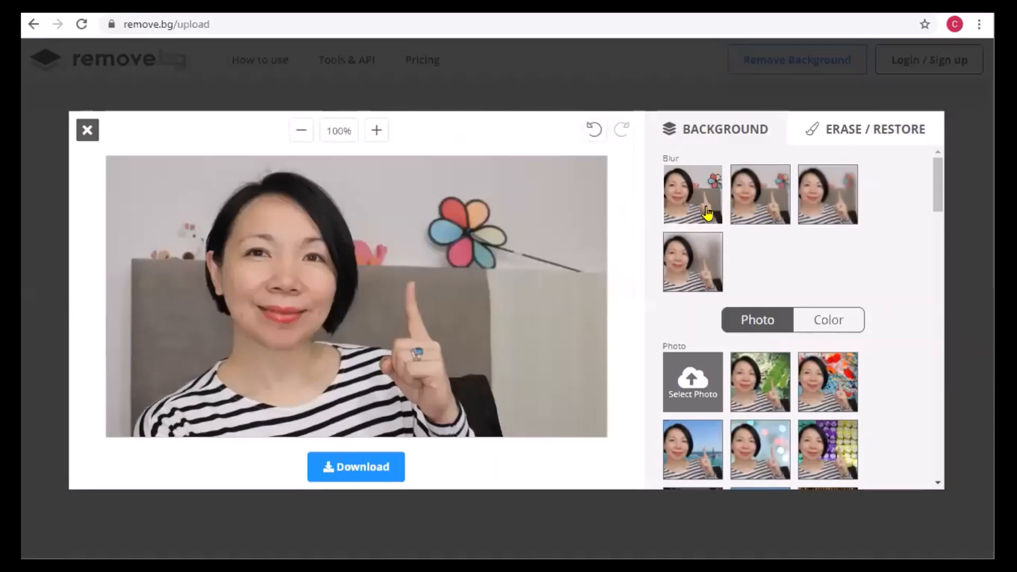
pyautogui.click(763, 216)
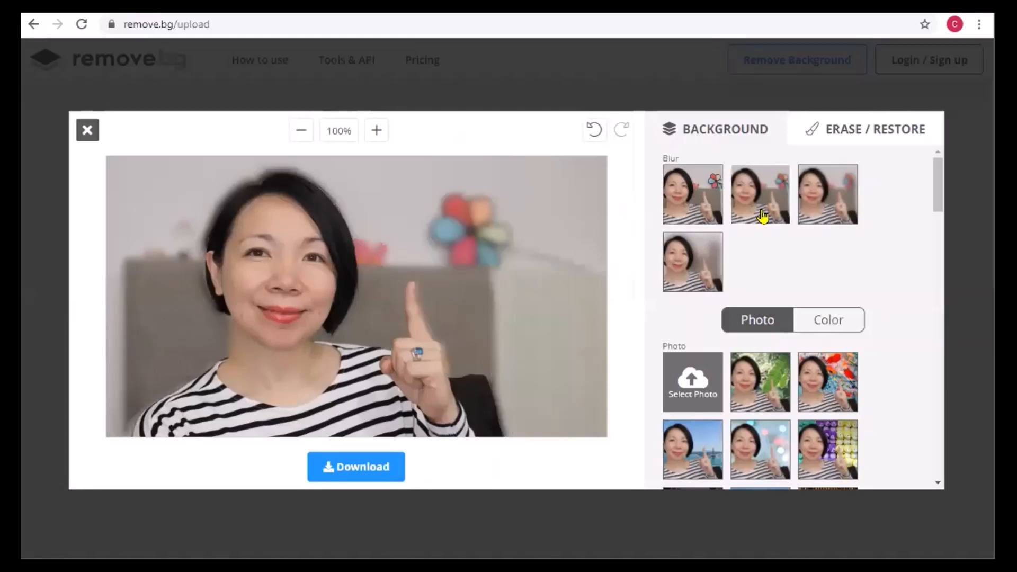
pyautogui.click(813, 212)
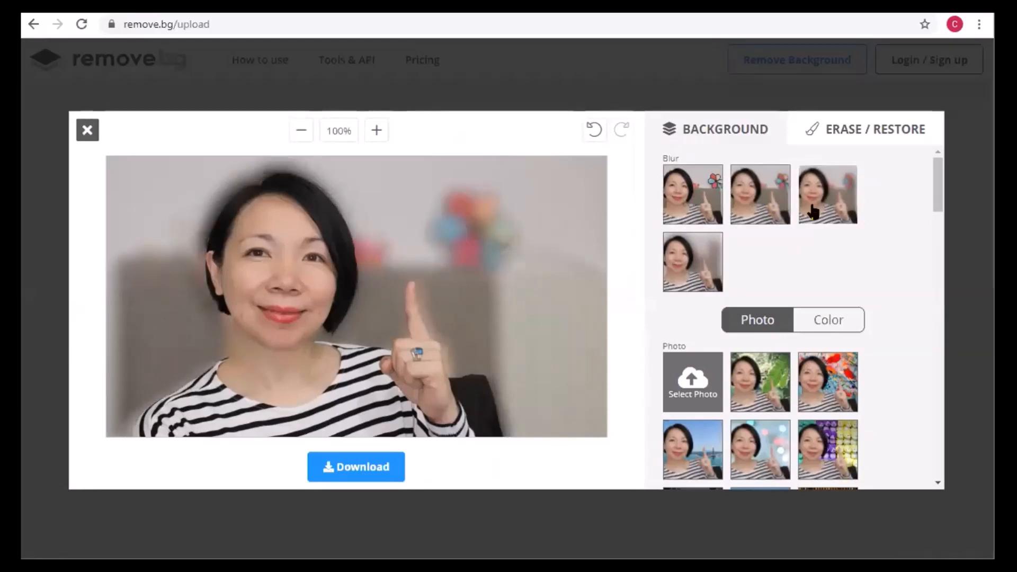
pyautogui.click(677, 265)
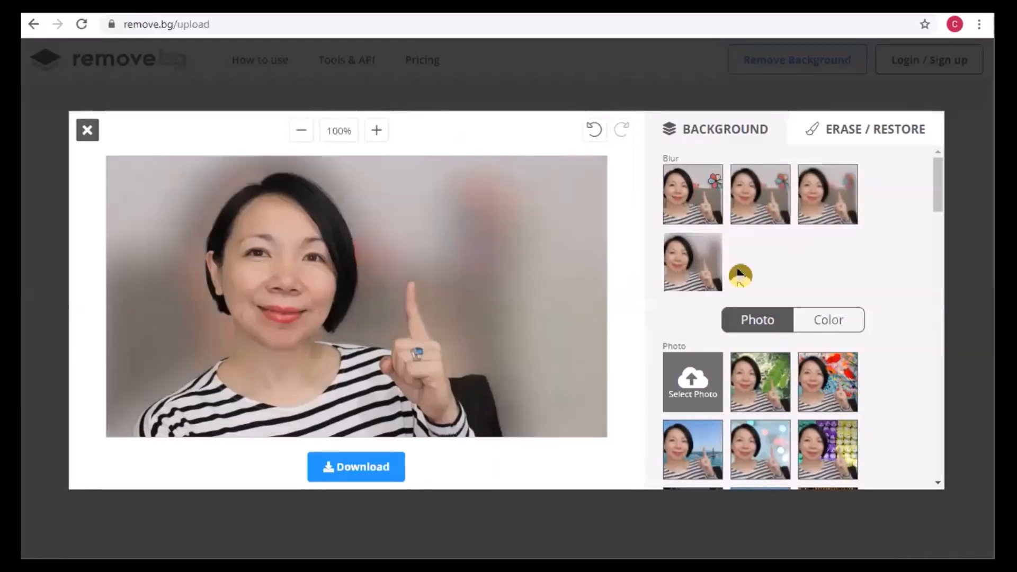
# - Try the preset photo backgrounds with green leaves, red flowers, blue sea and pastel bokeh lights
pyautogui.scroll(-3, 870, 280)
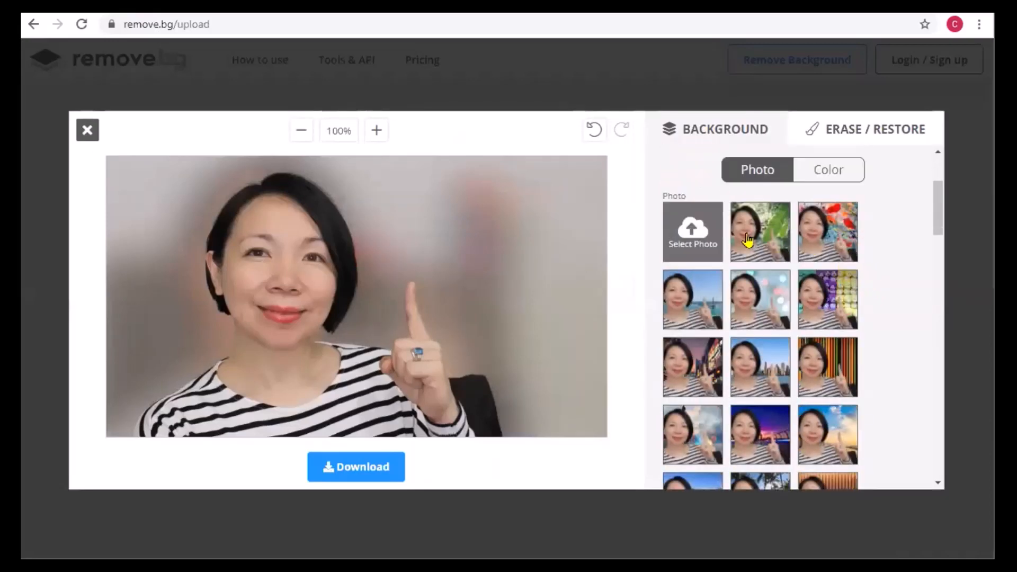
pyautogui.click(748, 241)
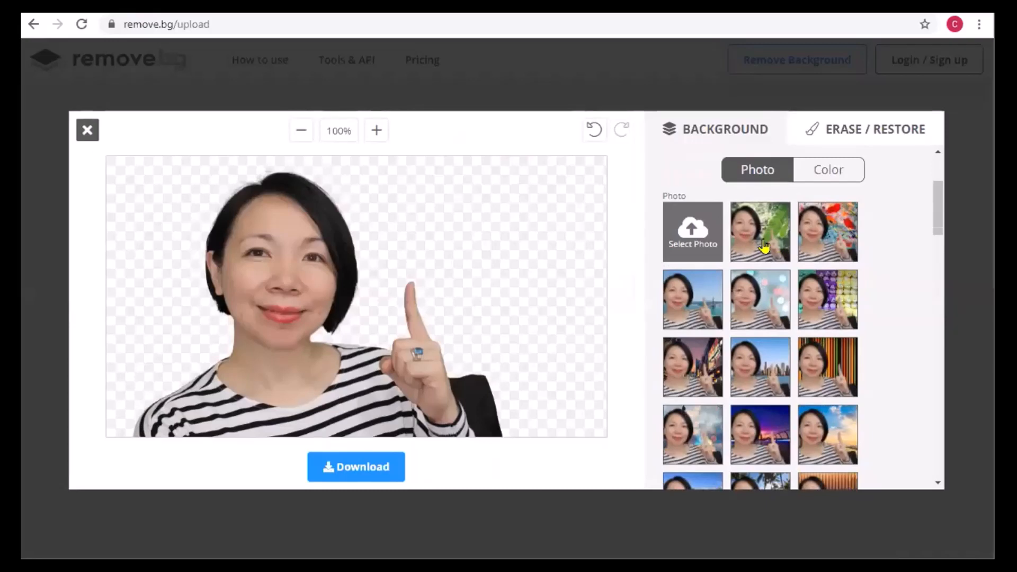
pyautogui.click(768, 247)
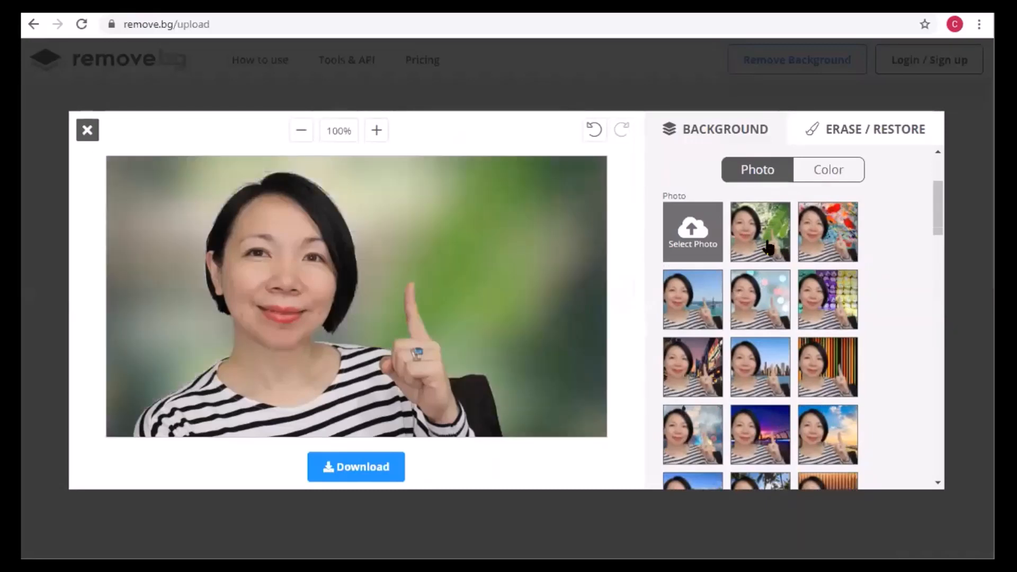
pyautogui.click(818, 246)
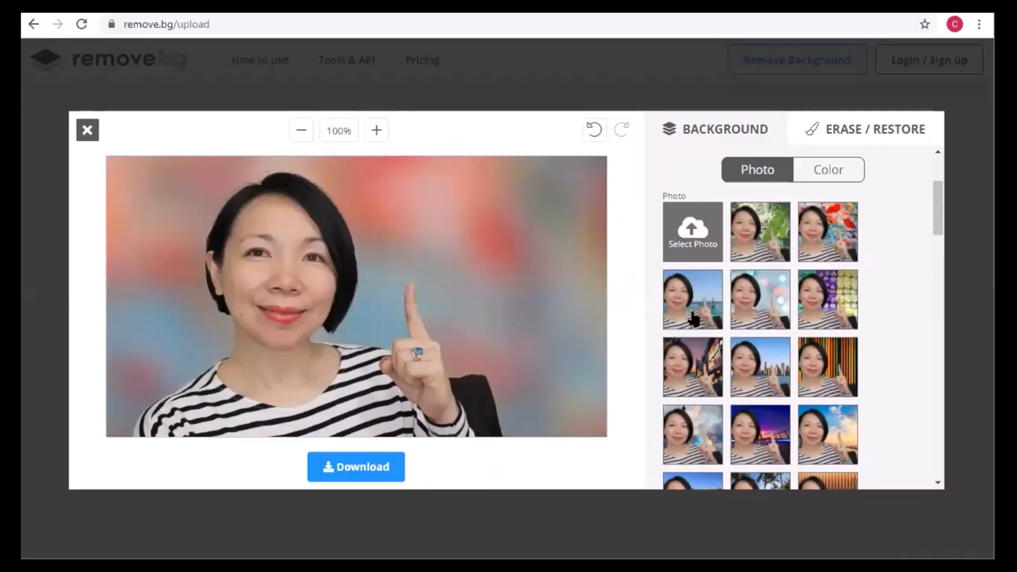
pyautogui.click(709, 312)
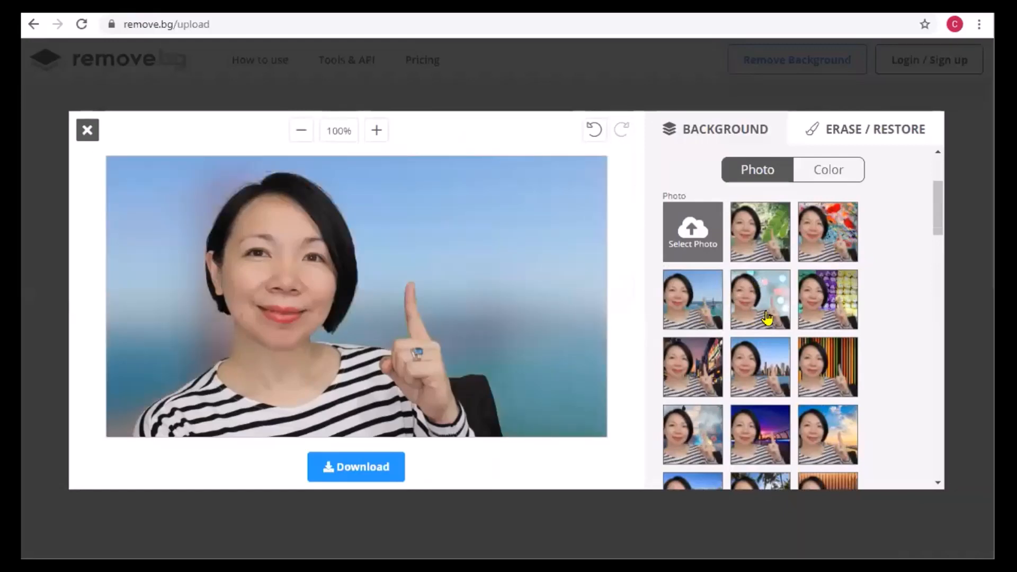
pyautogui.click(807, 317)
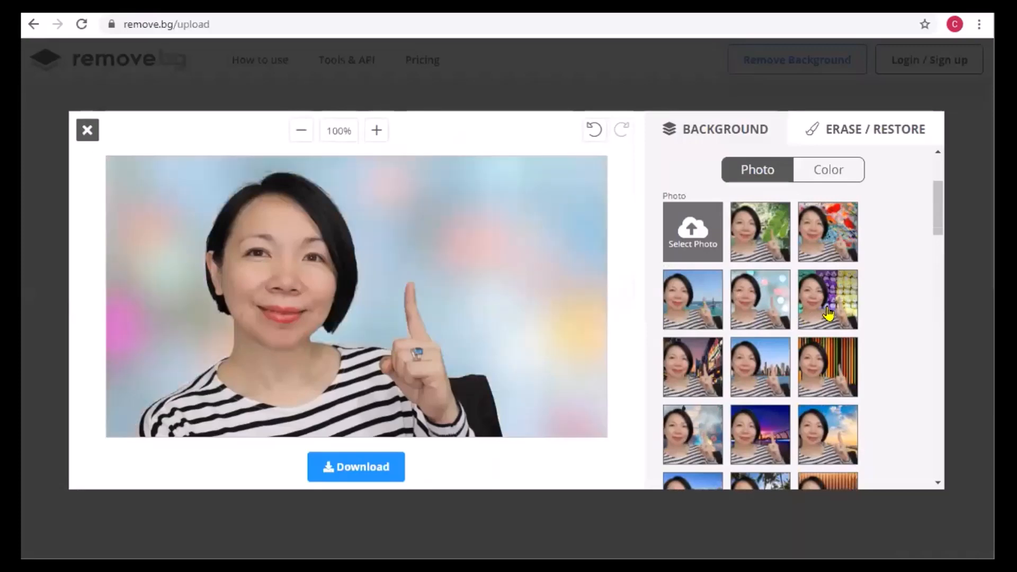
# - Remove the background blur and apply the preset photo with large green leaves over a pond
pyautogui.scroll(-5, 828, 314)
pyautogui.scroll(7, 828, 314)
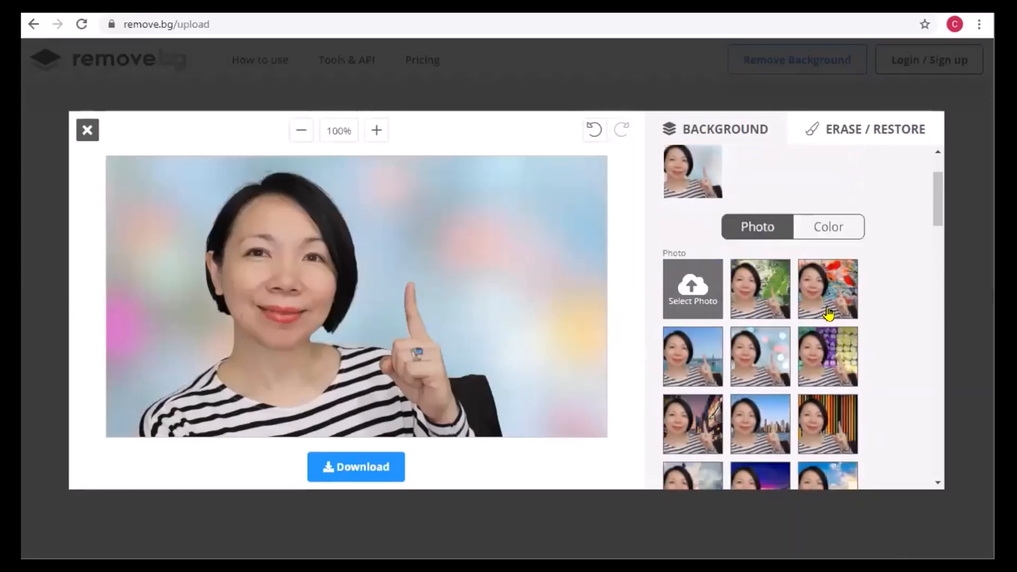
pyautogui.scroll(2, 828, 313)
pyautogui.click(696, 219)
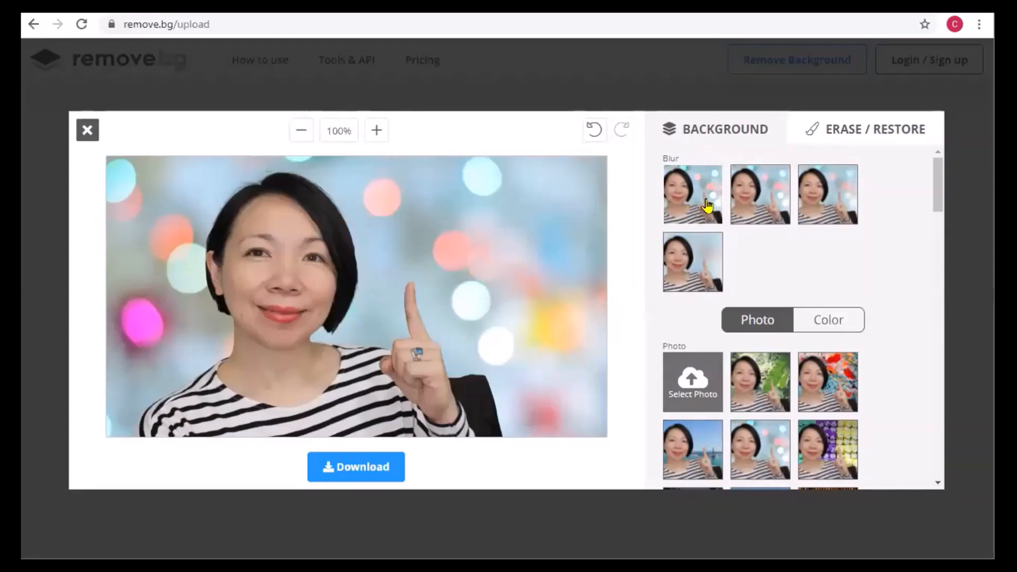
pyautogui.click(756, 394)
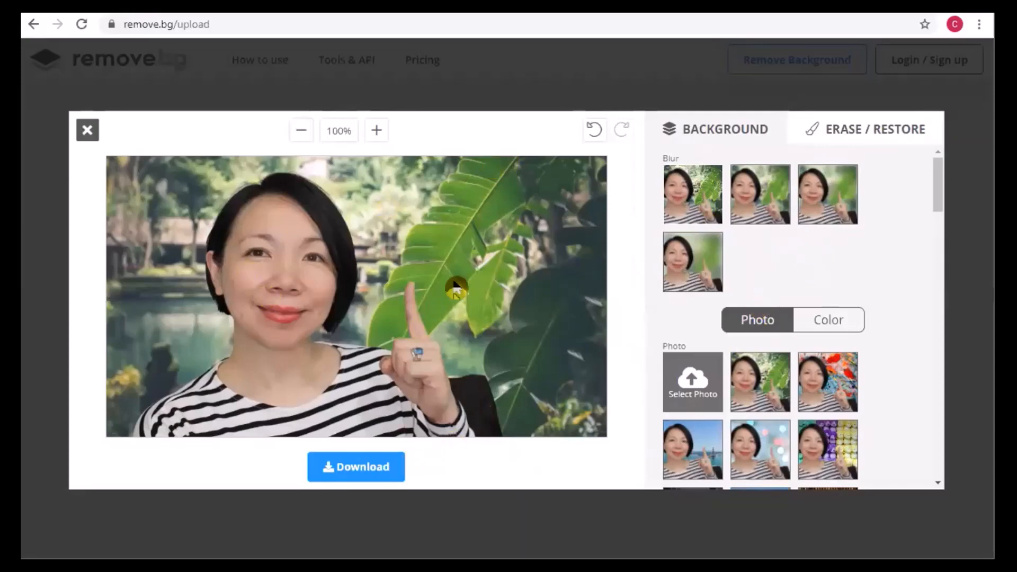
# - Look through the preset photo backgrounds and the available solid color backgrounds
pyautogui.scroll(-7, 820, 352)
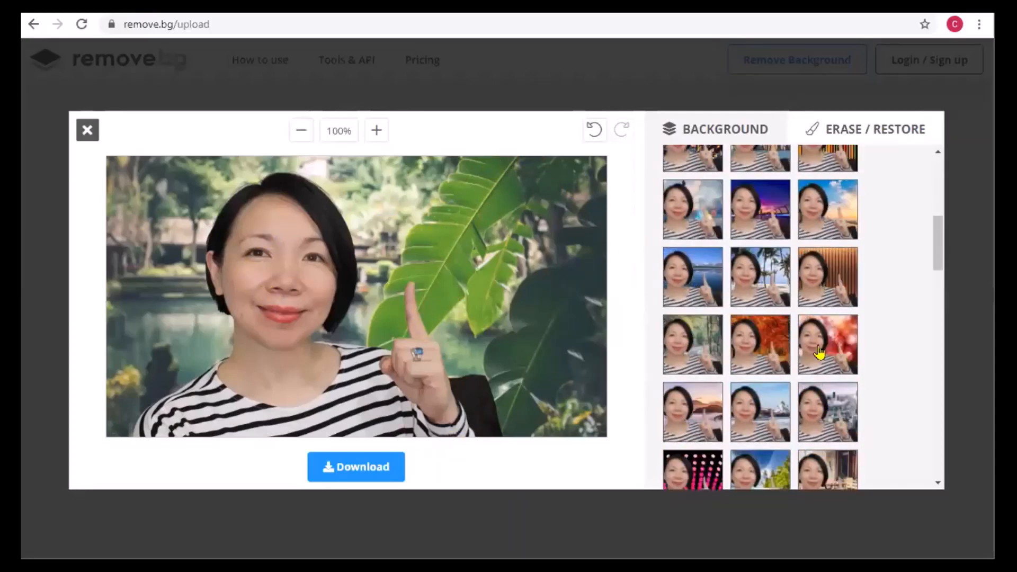
pyautogui.scroll(-6, 819, 352)
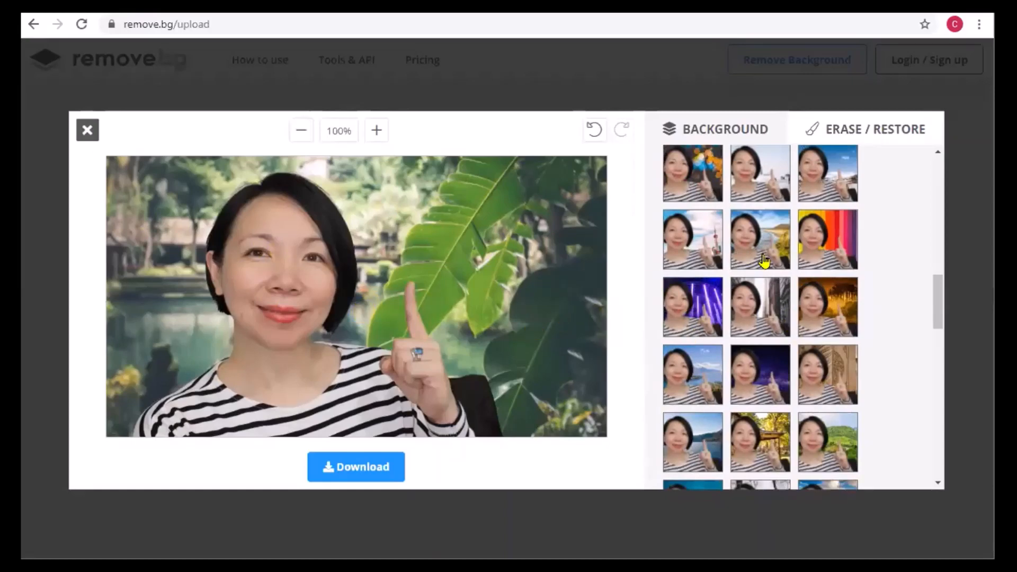
pyautogui.scroll(-15, 764, 260)
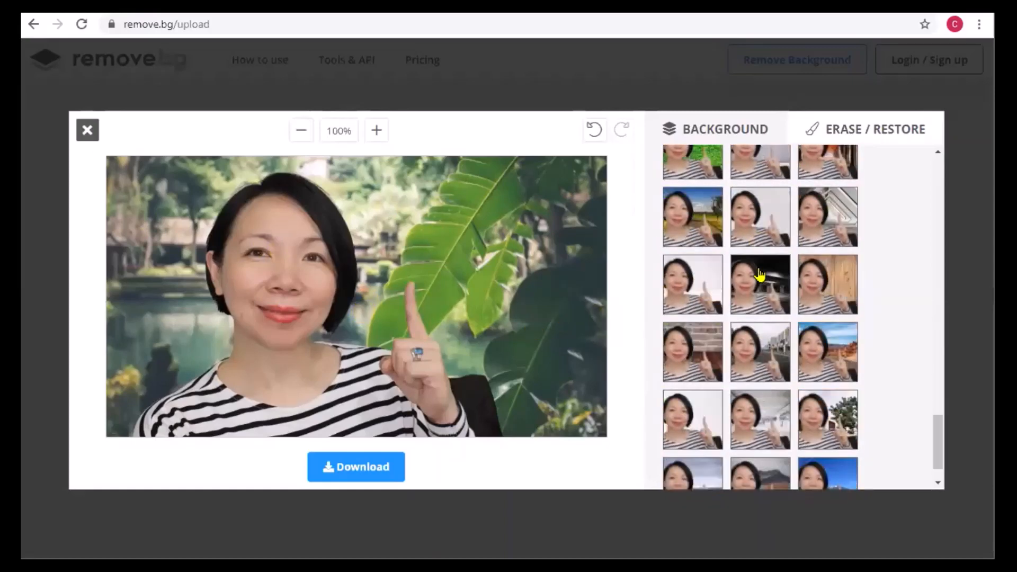
pyautogui.scroll(-2, 831, 359)
pyautogui.scroll(10, 837, 371)
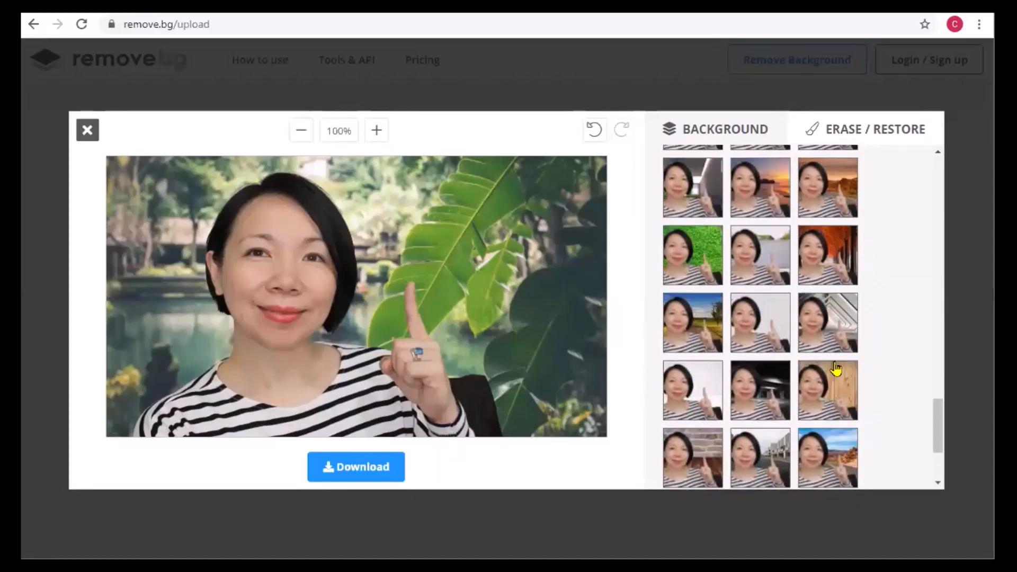
pyautogui.scroll(10, 840, 359)
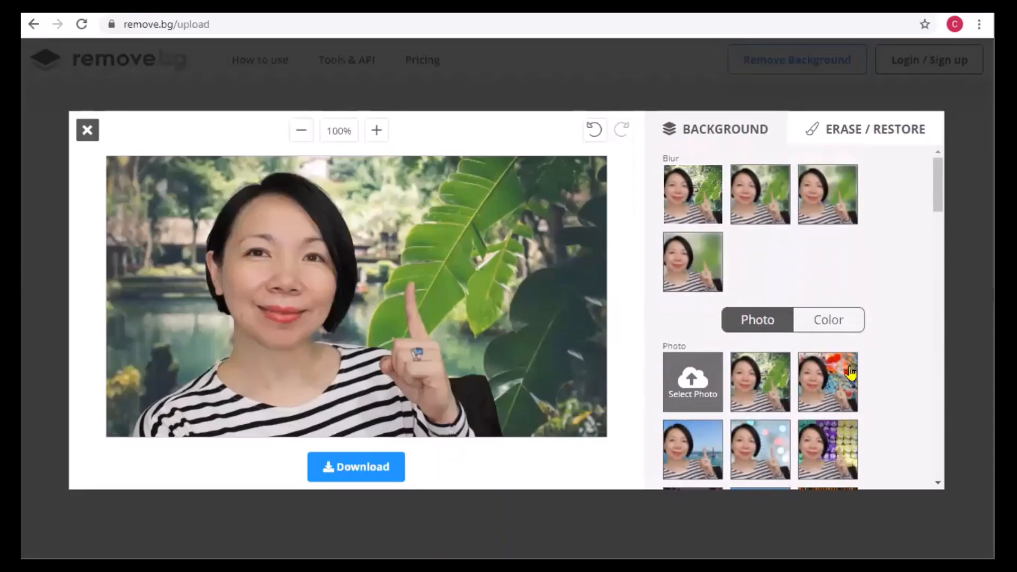
pyautogui.click(839, 331)
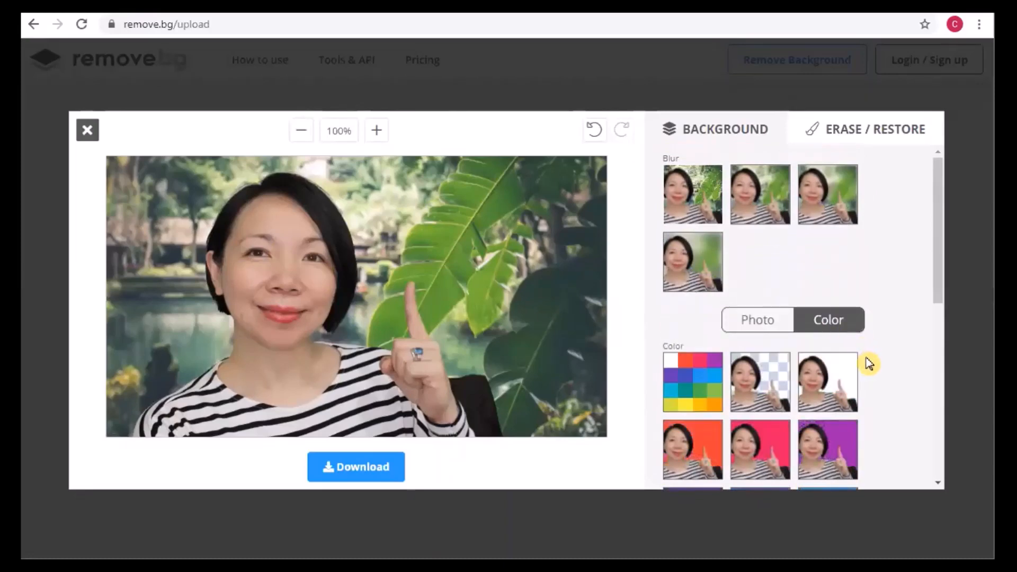
pyautogui.scroll(-10, 864, 360)
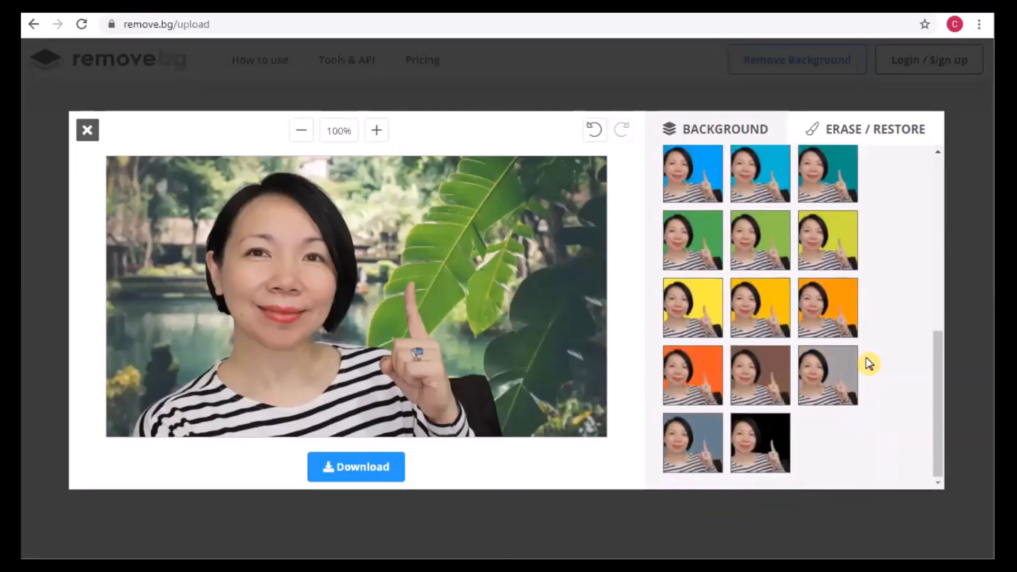
pyautogui.scroll(2, 803, 312)
# - Try the solid cyan, teal, light green, yellow, amber, orange, deep orange and brown backgrounds, ending with grey
pyautogui.click(762, 267)
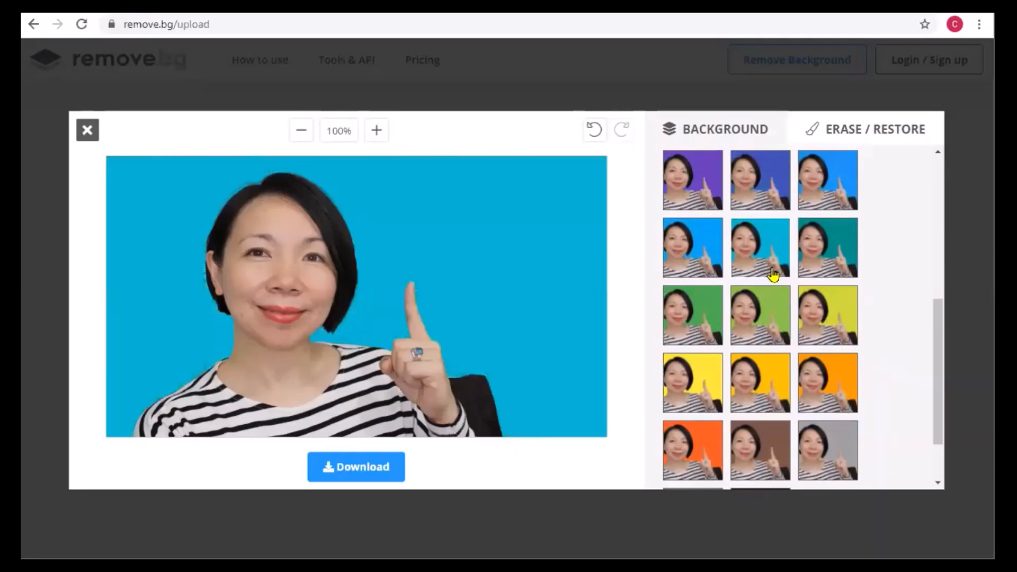
pyautogui.click(822, 268)
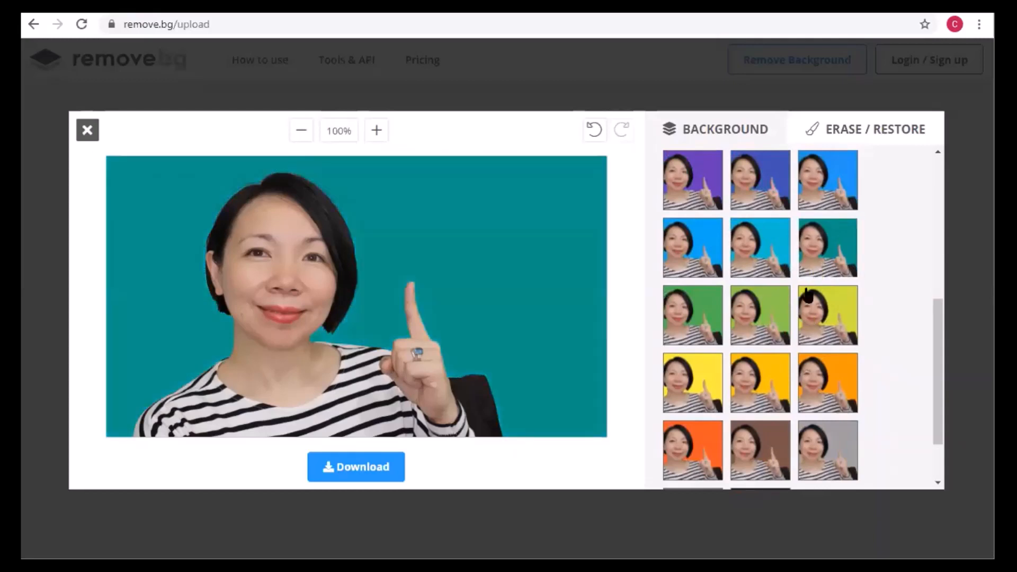
pyautogui.click(773, 329)
pyautogui.click(718, 386)
pyautogui.click(774, 393)
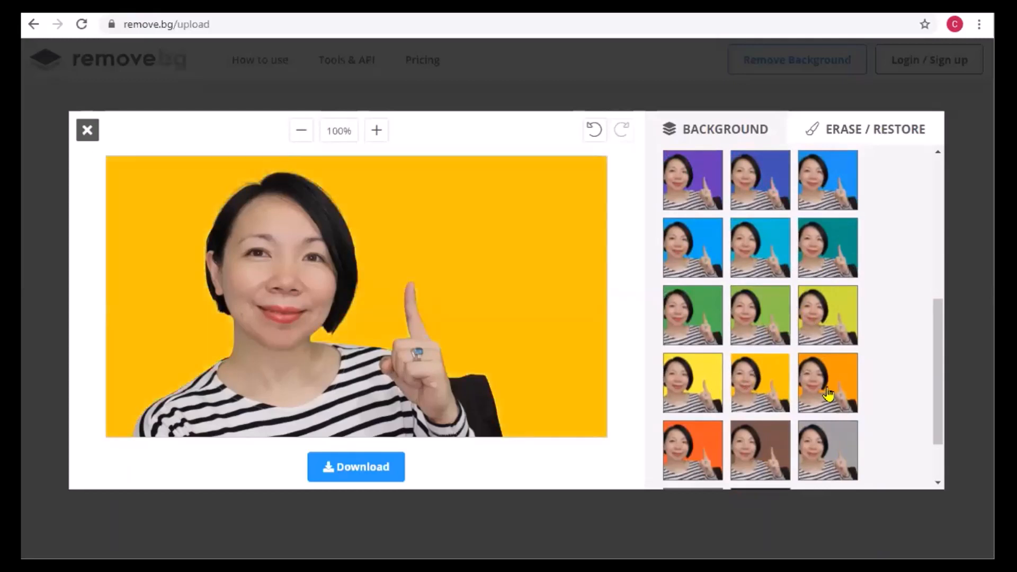
pyautogui.click(820, 395)
pyautogui.click(684, 461)
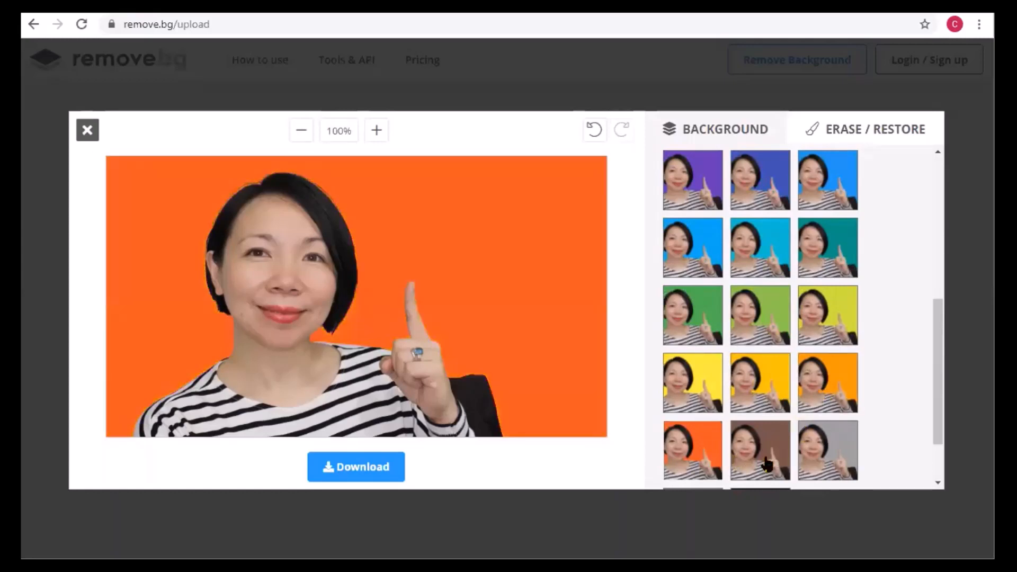
pyautogui.click(768, 464)
pyautogui.click(809, 453)
# - Try a custom purple background with the hex value #633bb9 behind the portrait
pyautogui.scroll(6, 818, 439)
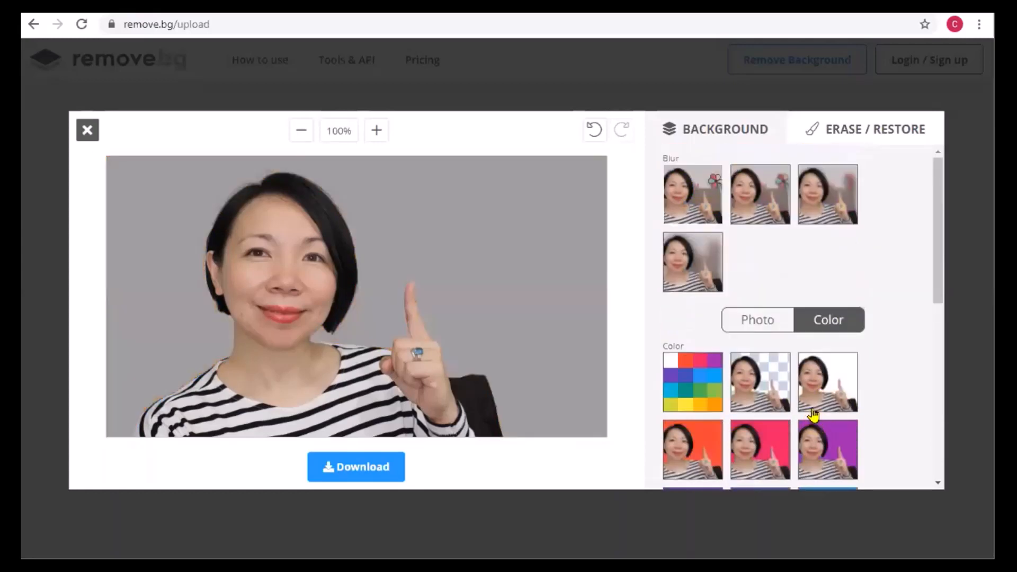
pyautogui.click(693, 394)
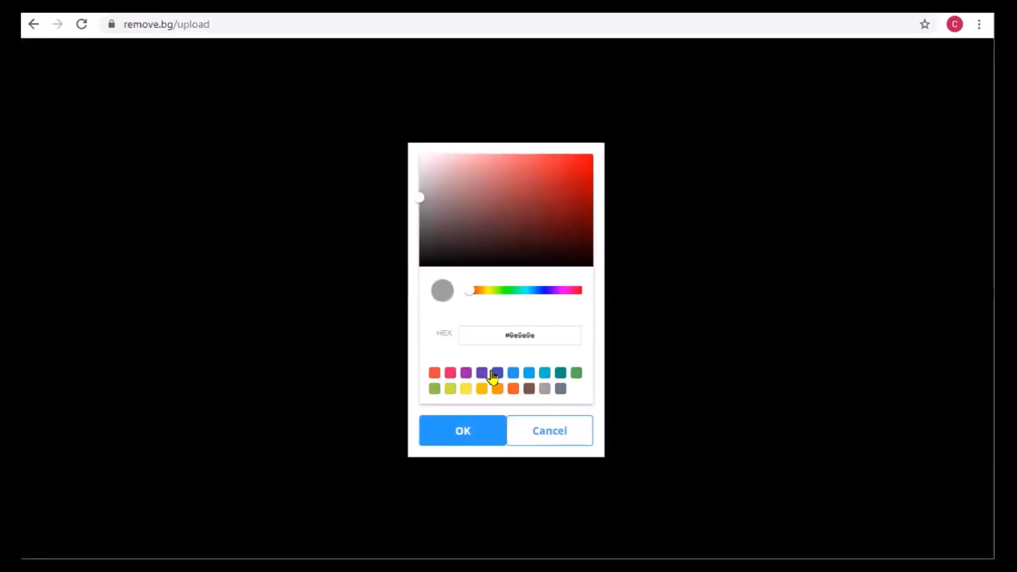
pyautogui.click(546, 242)
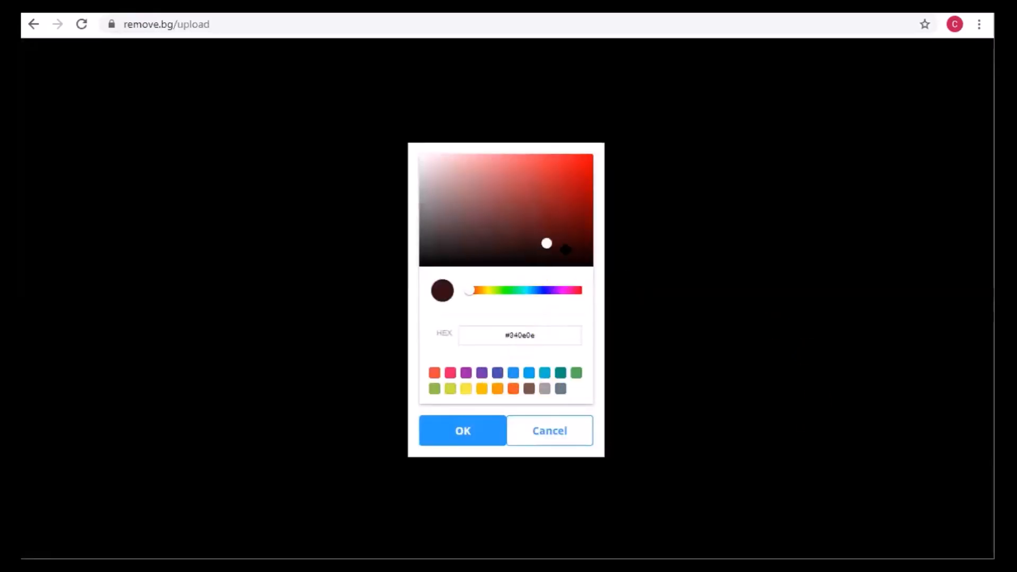
pyautogui.click(551, 290)
pyautogui.click(573, 192)
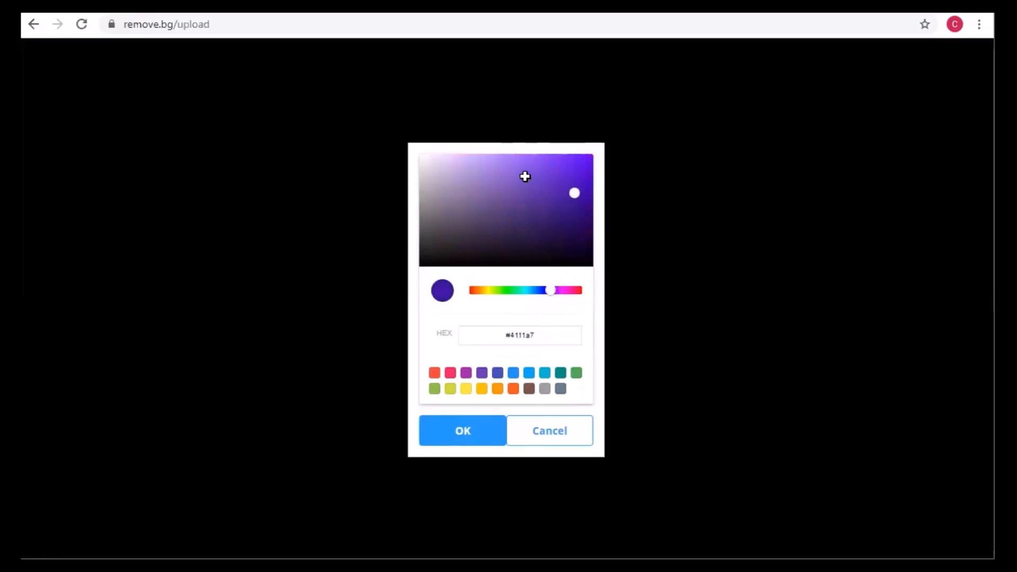
pyautogui.moveTo(527, 176); pyautogui.dragTo(536, 184)
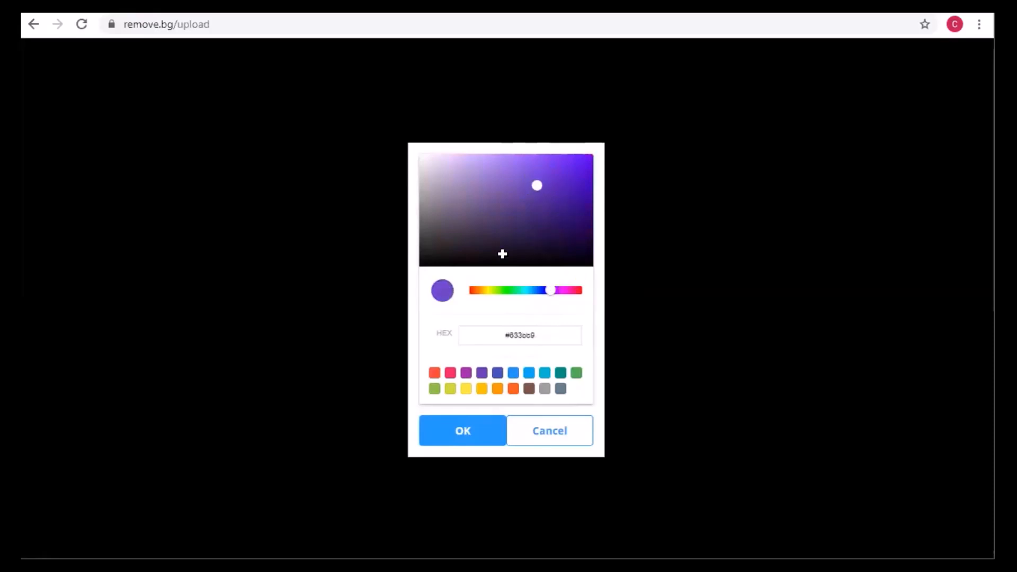
pyautogui.click(479, 436)
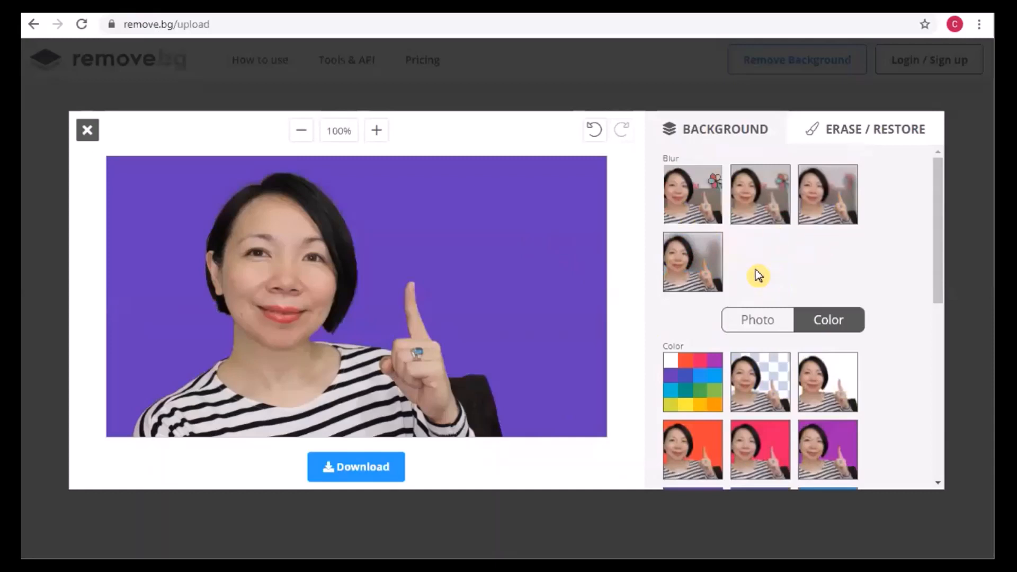
# - Apply the unblurred green leaves and pond photo as the portrait's background and download the resulting image
pyautogui.click(754, 329)
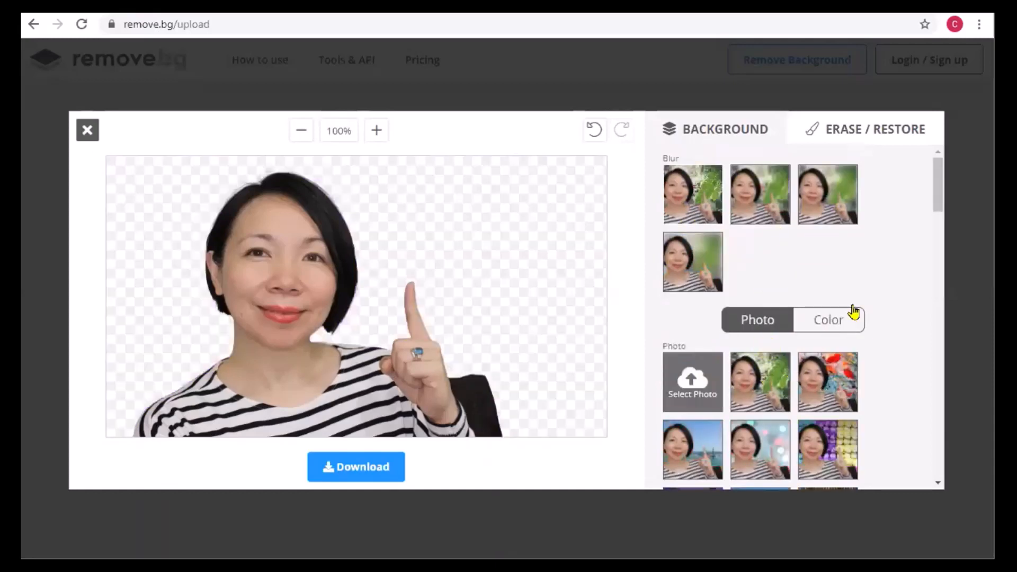
pyautogui.click(673, 212)
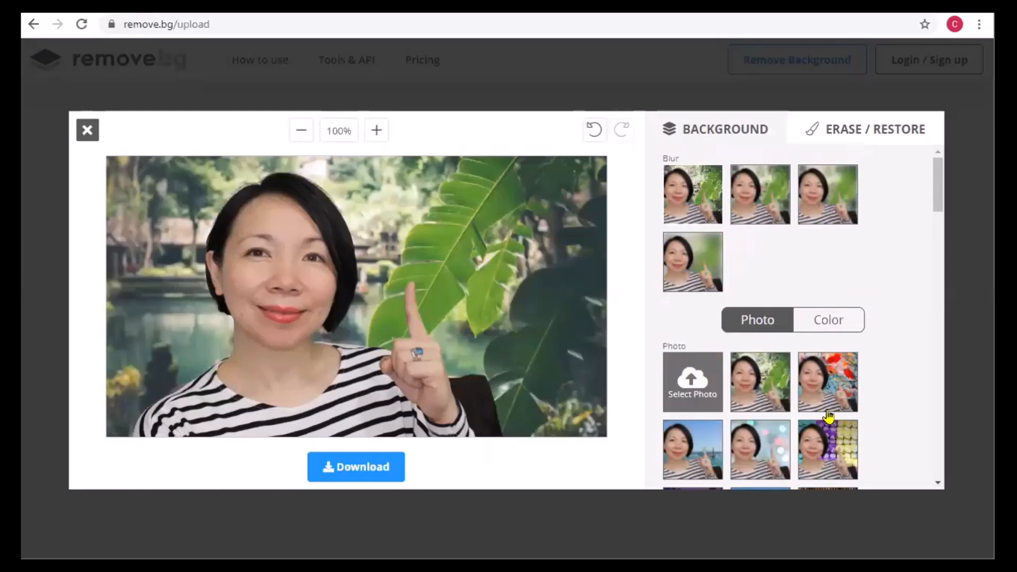
pyautogui.click(371, 475)
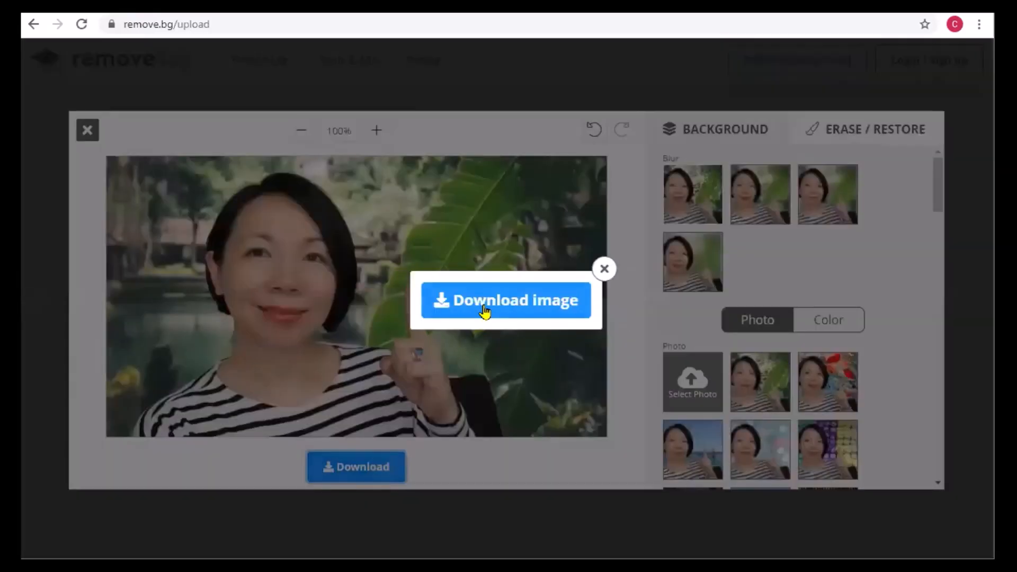
pyautogui.click(481, 310)
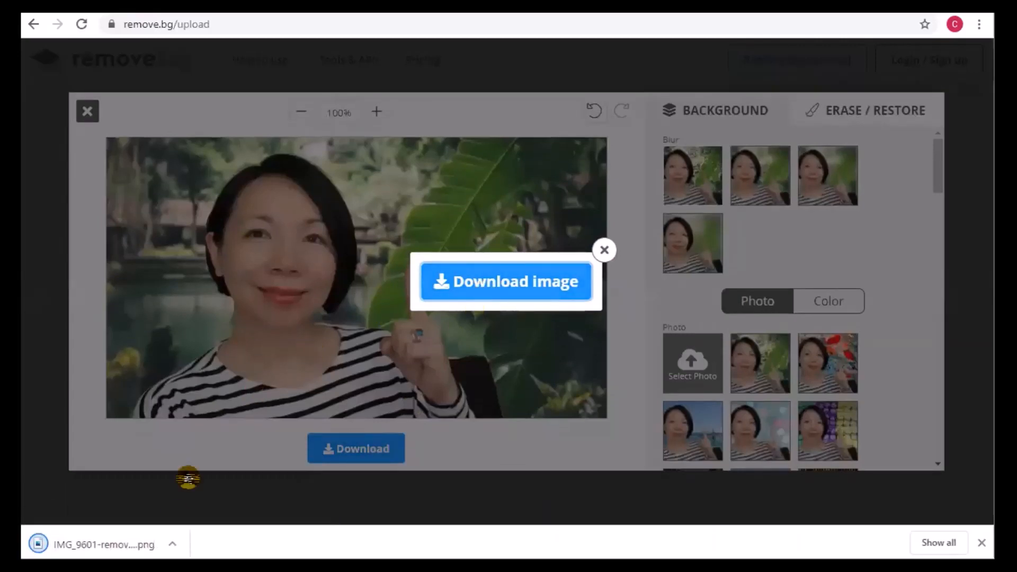
# - Open the downloaded portrait PNG, and close the download prompt and the background editor
pyautogui.click(101, 544)
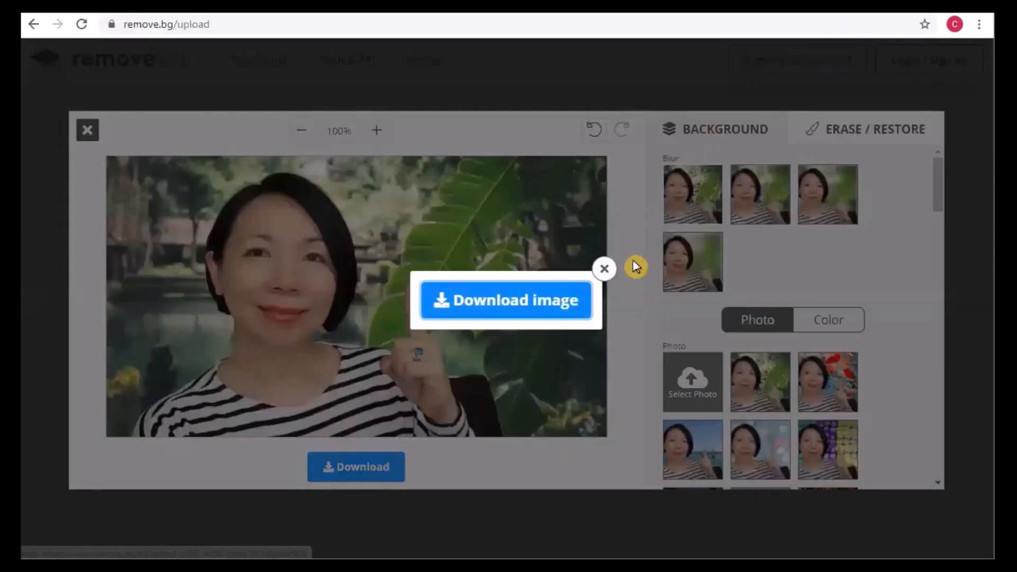
pyautogui.click(604, 269)
pyautogui.click(88, 131)
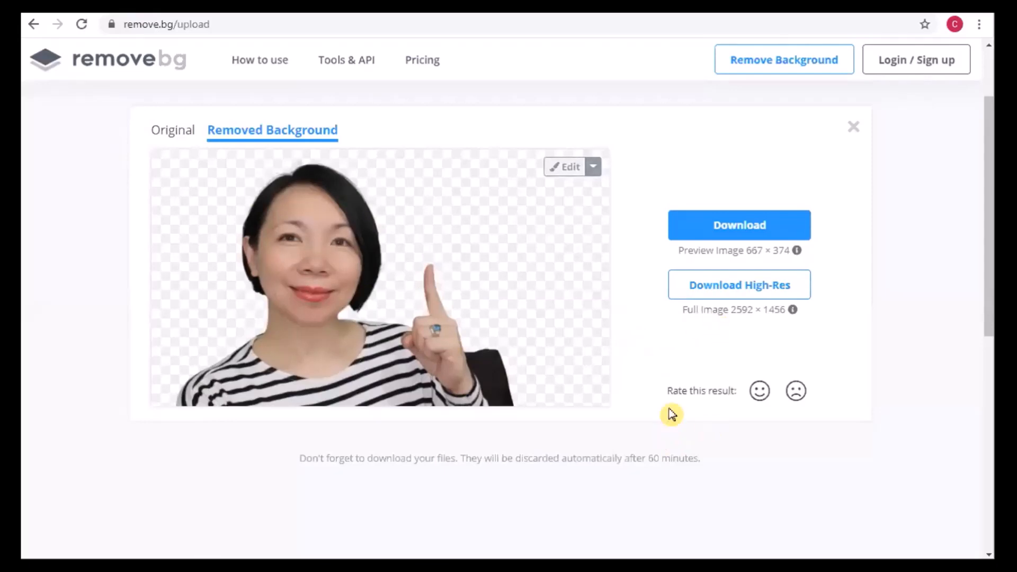
# - Upload the image IMG_9618 from Documents for background removal
pyautogui.scroll(-5, 672, 411)
pyautogui.scroll(5, 551, 361)
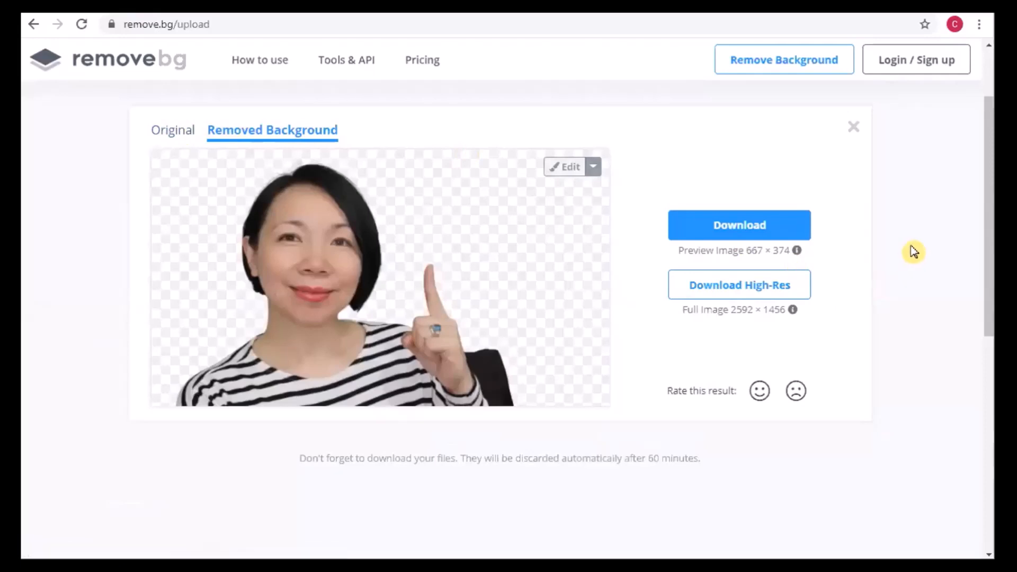
pyautogui.click(748, 67)
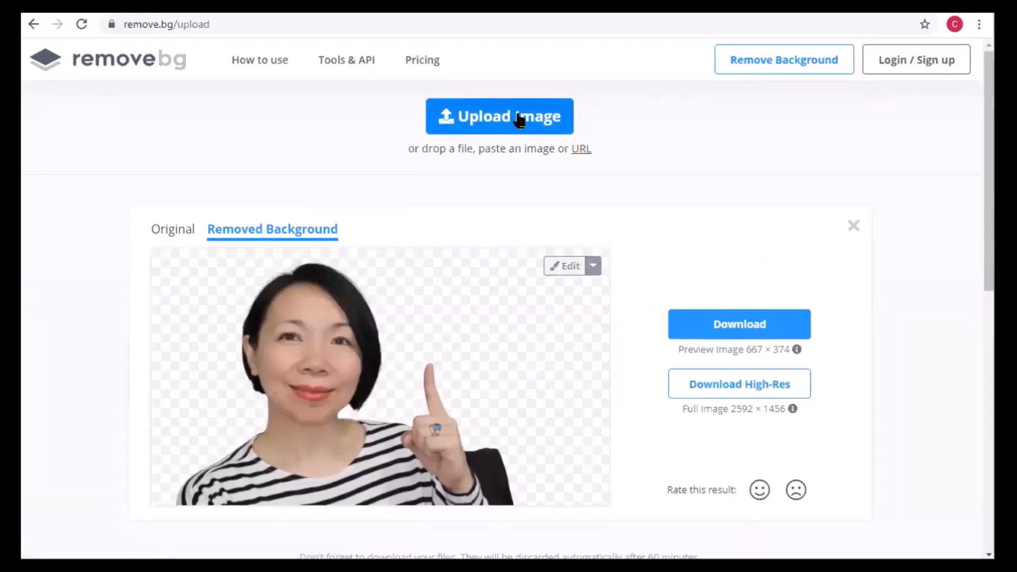
pyautogui.click(519, 118)
pyautogui.click(522, 118)
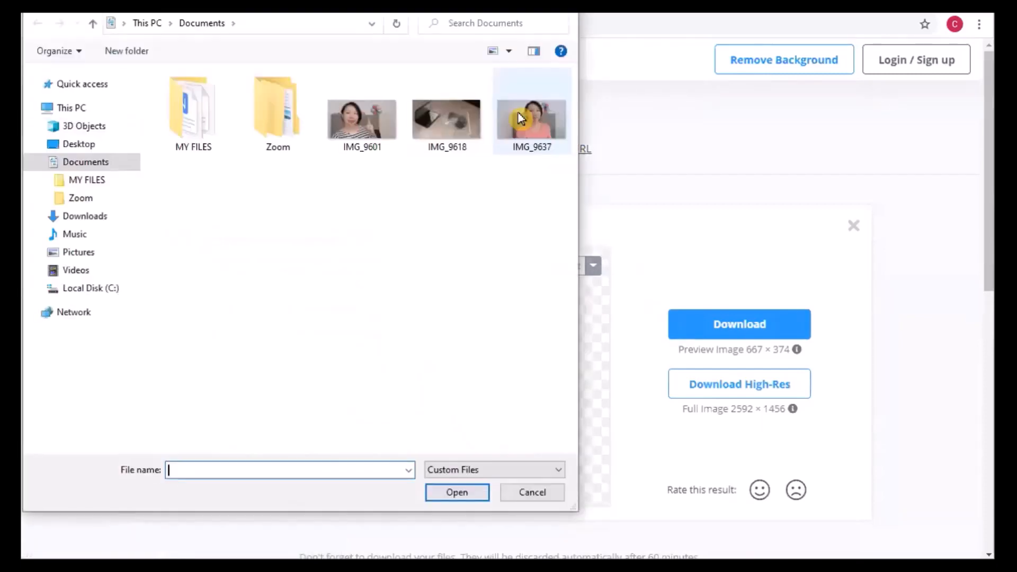
pyautogui.click(462, 125)
pyautogui.doubleClick(462, 125)
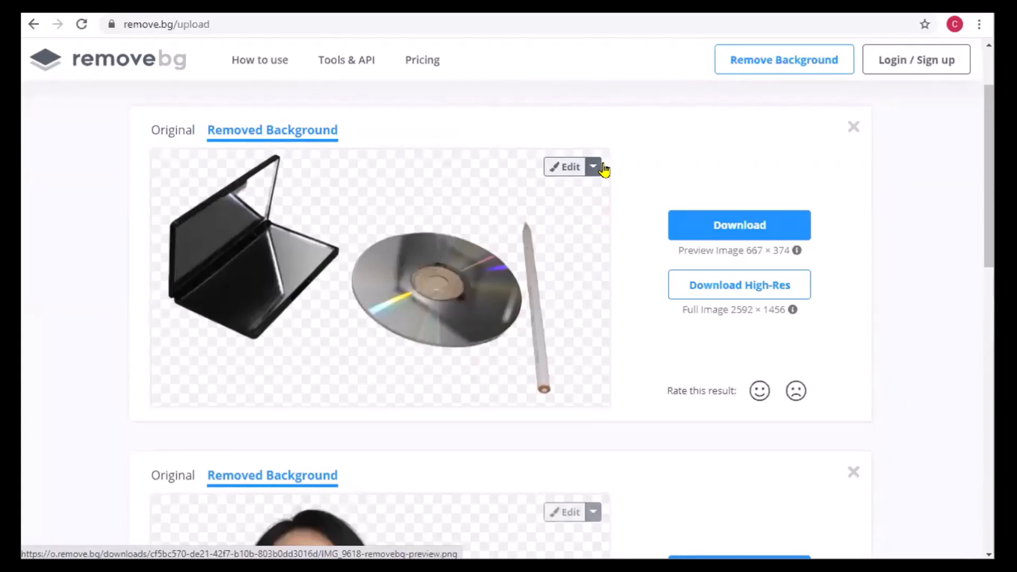
# - Open the background editor for the mirror, CD and pencil image and restore its original unblurred background, undoing and redoing that change
pyautogui.click(567, 167)
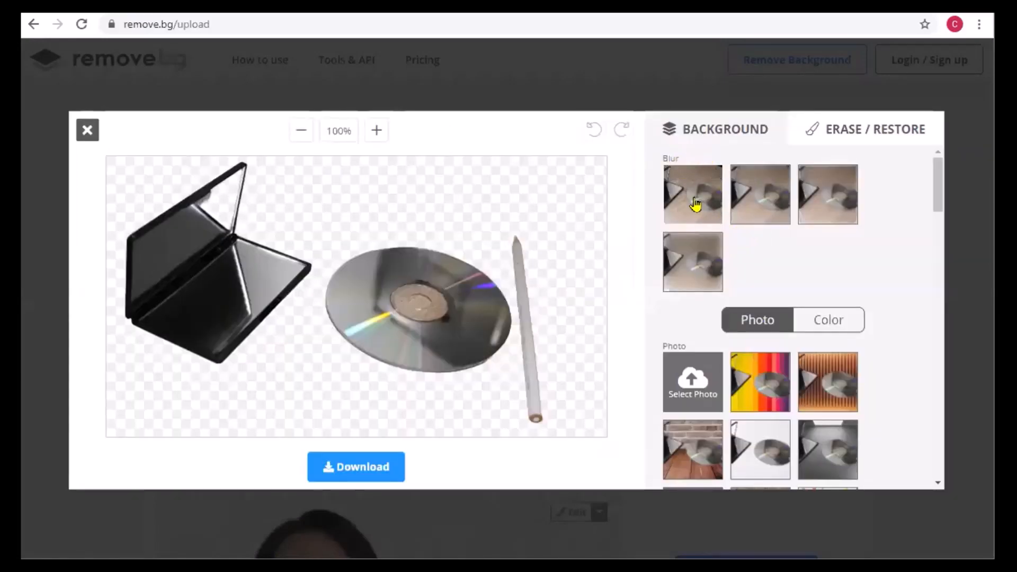
pyautogui.click(695, 205)
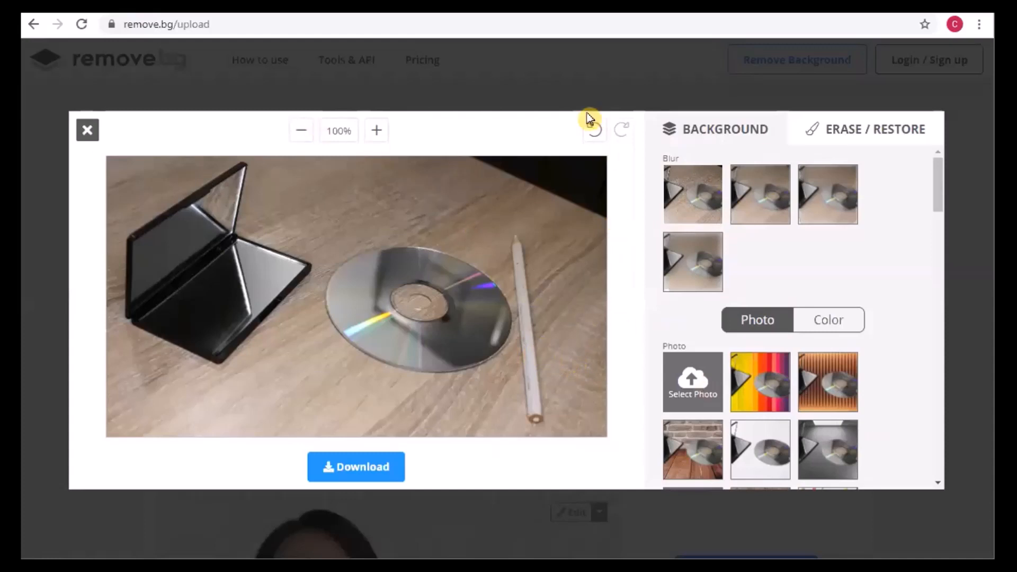
pyautogui.click(594, 134)
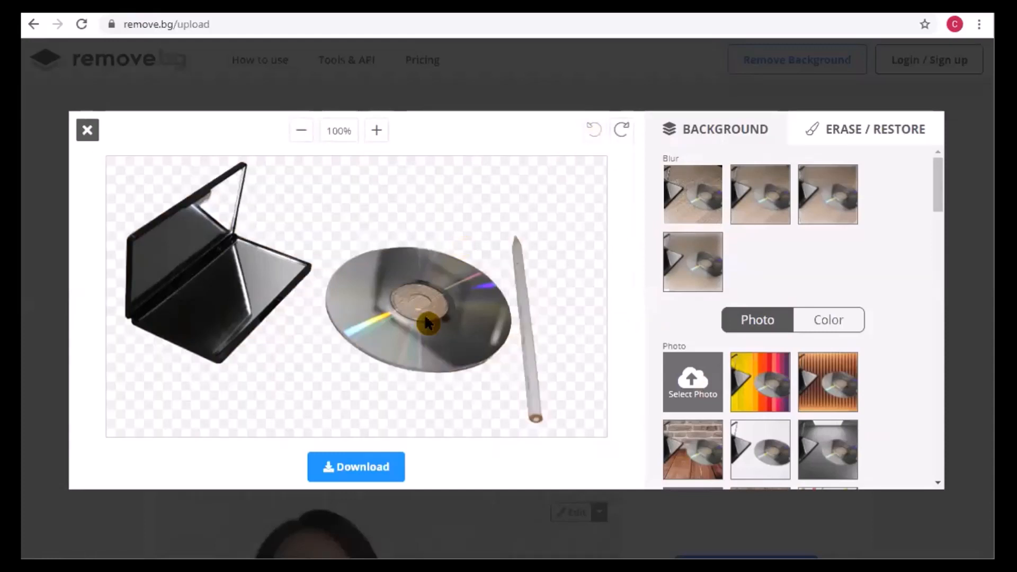
pyautogui.click(623, 134)
# - Try each blur level on the original background of the mirror, CD and pencil image, from none to strongest
pyautogui.click(713, 205)
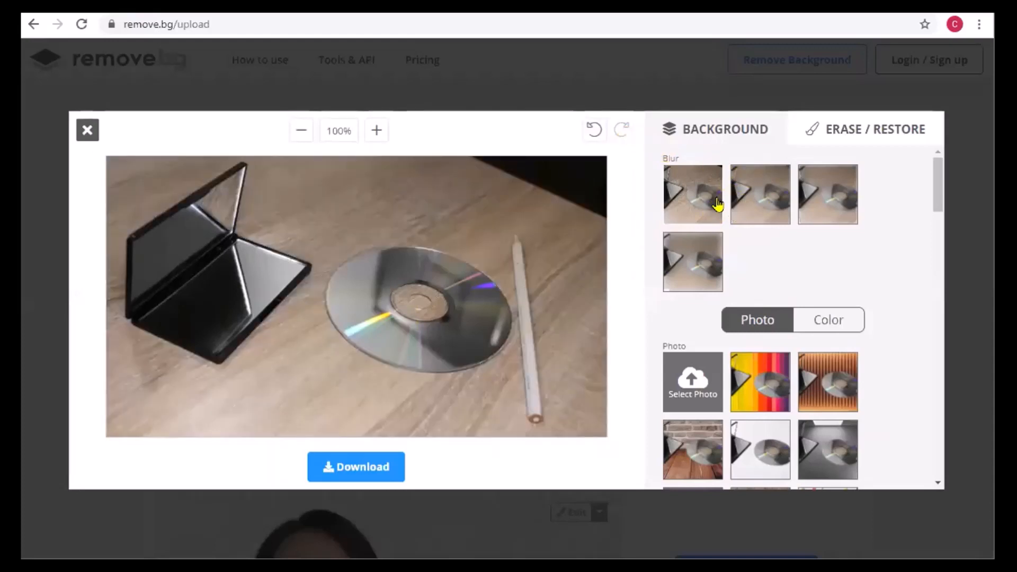
pyautogui.click(762, 200)
pyautogui.click(830, 203)
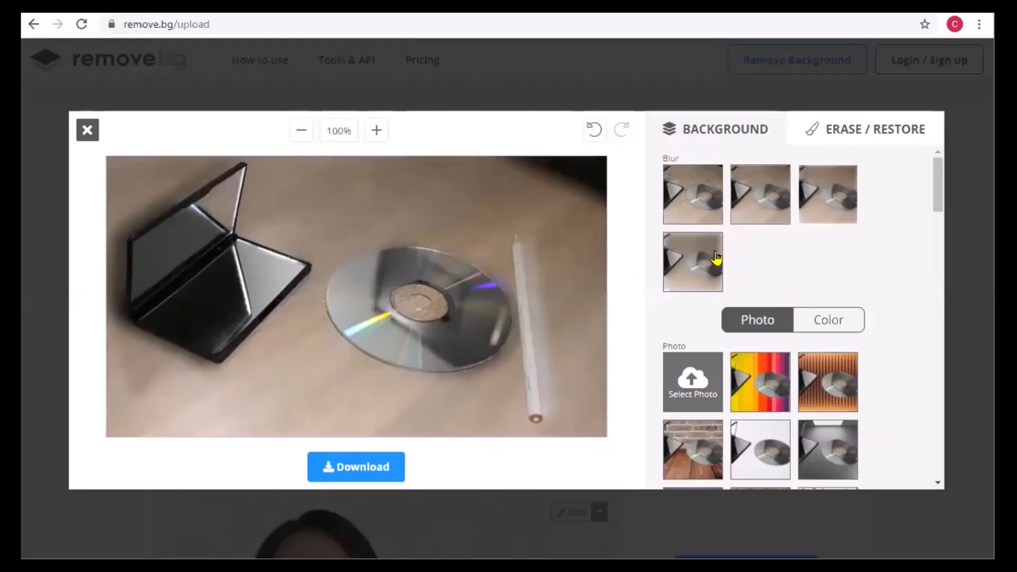
pyautogui.click(696, 276)
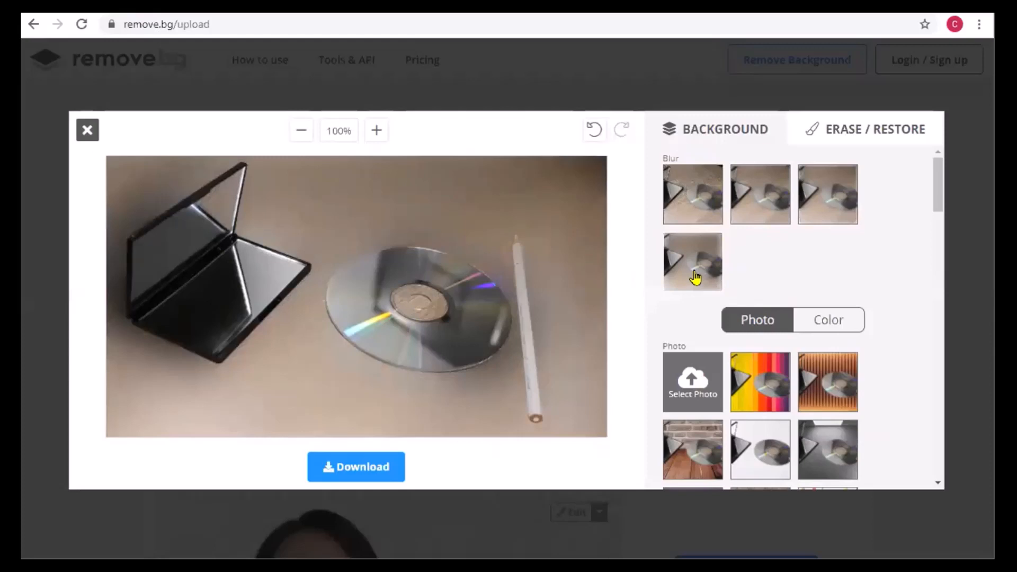
# - Remove the blur and try the rainbow plank, orange slat, brick wall with wooden floor, plain white and dark grey photo backgrounds
pyautogui.click(761, 395)
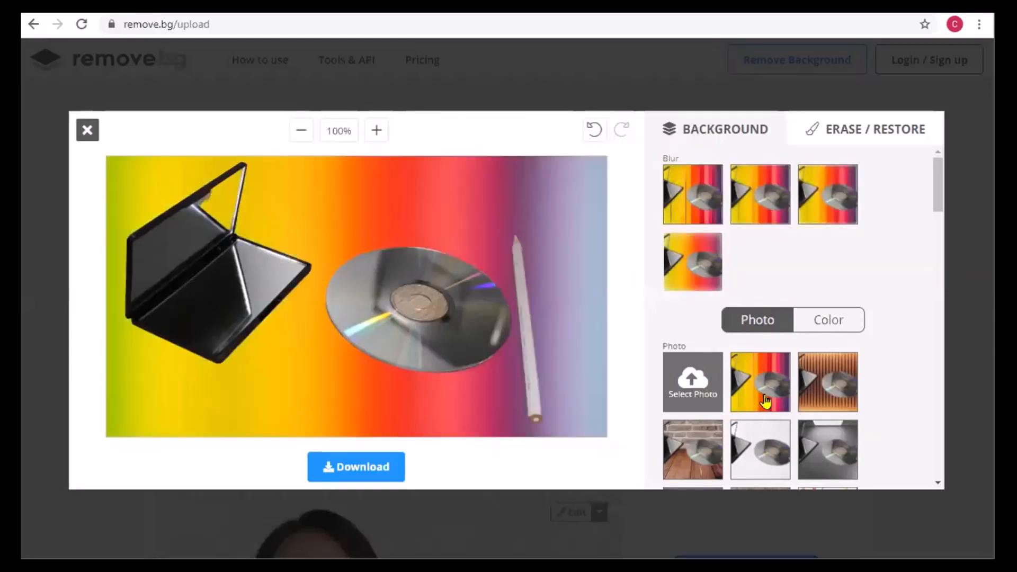
pyautogui.click(683, 203)
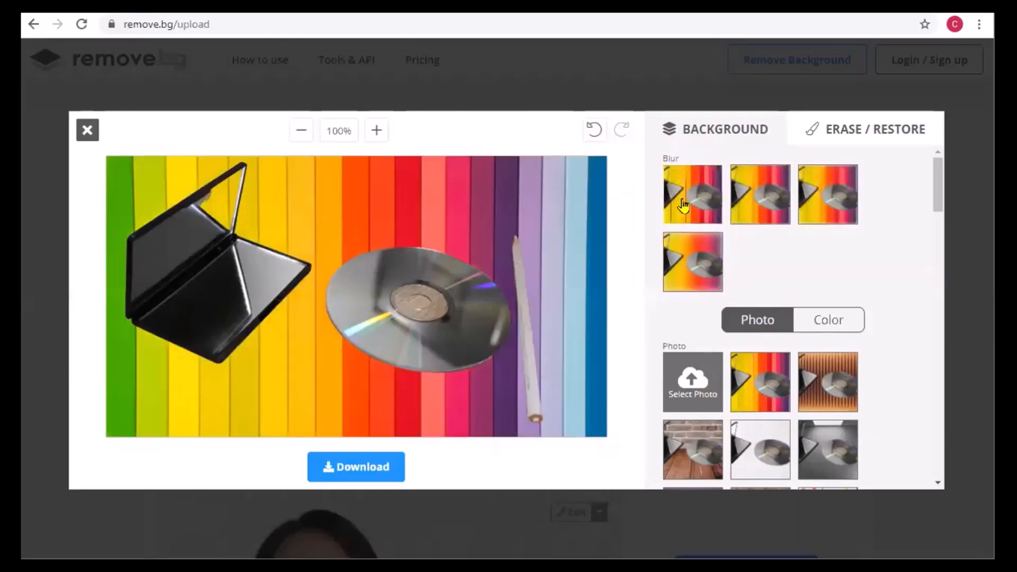
pyautogui.click(830, 407)
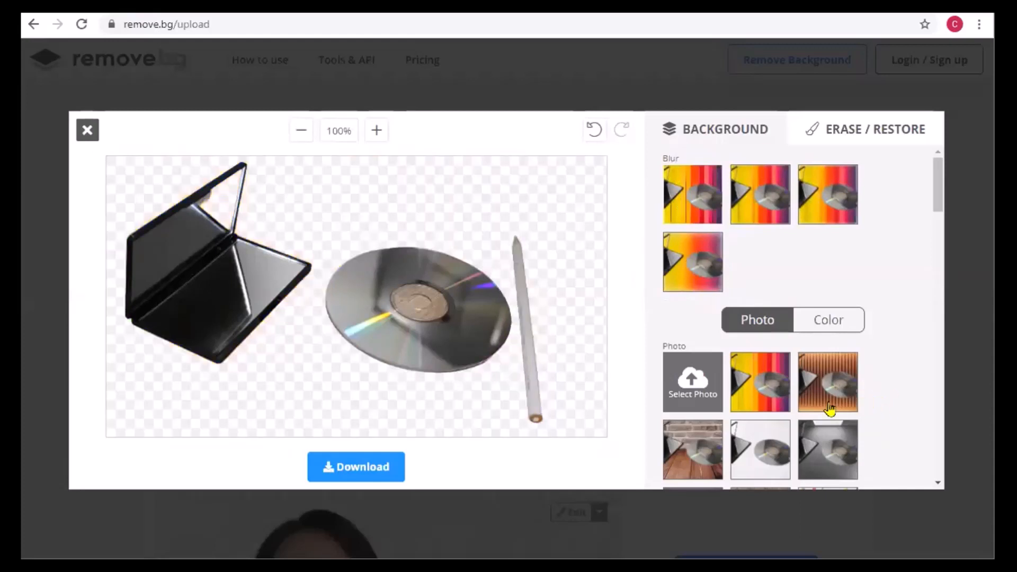
pyautogui.scroll(-1, 811, 409)
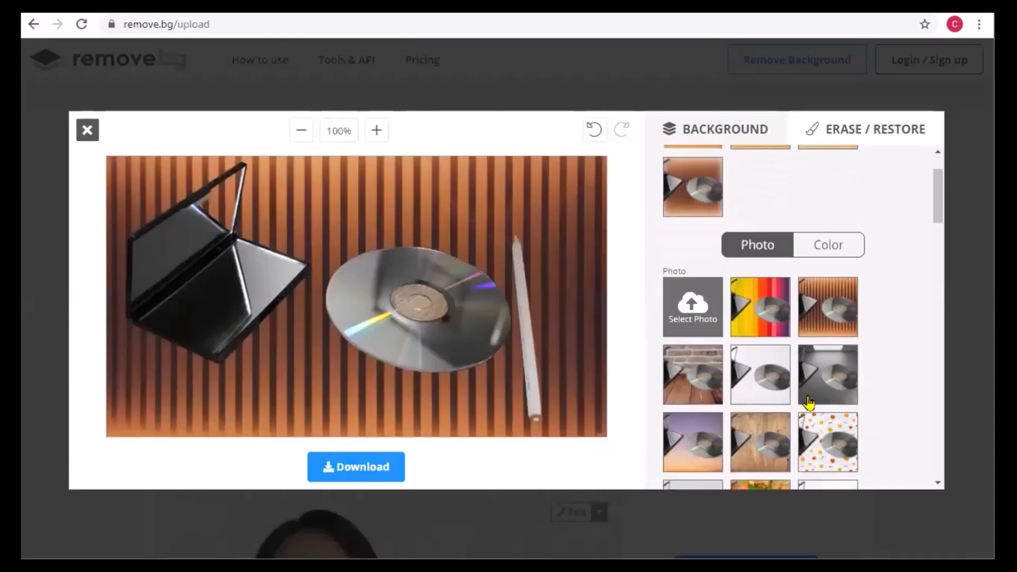
pyautogui.click(707, 390)
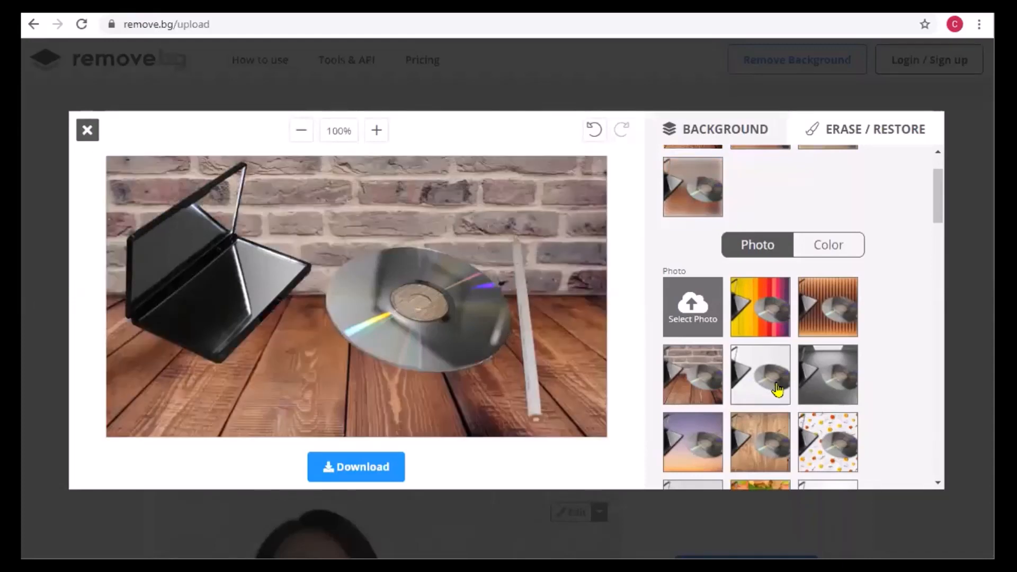
pyautogui.click(773, 390)
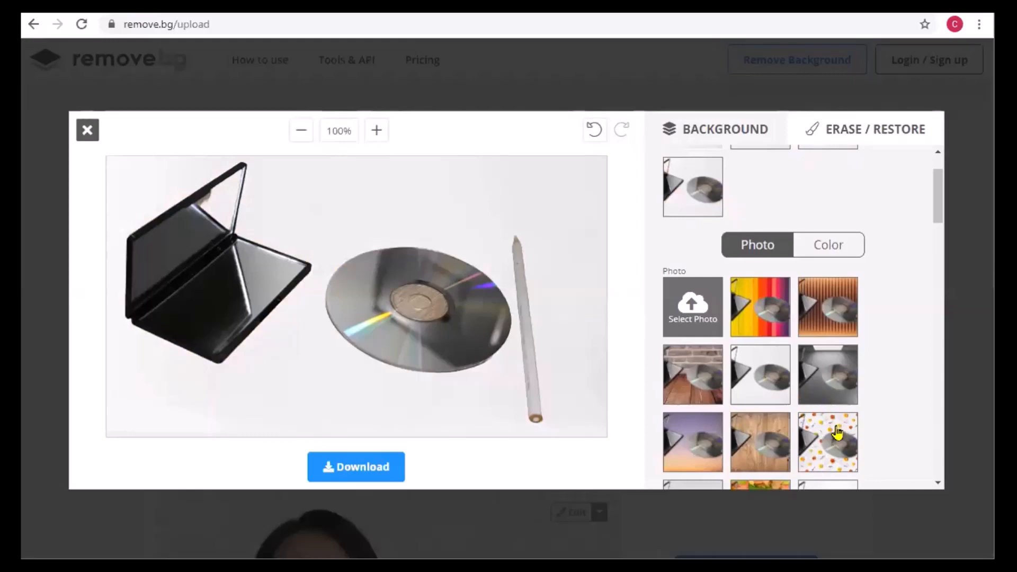
pyautogui.click(824, 375)
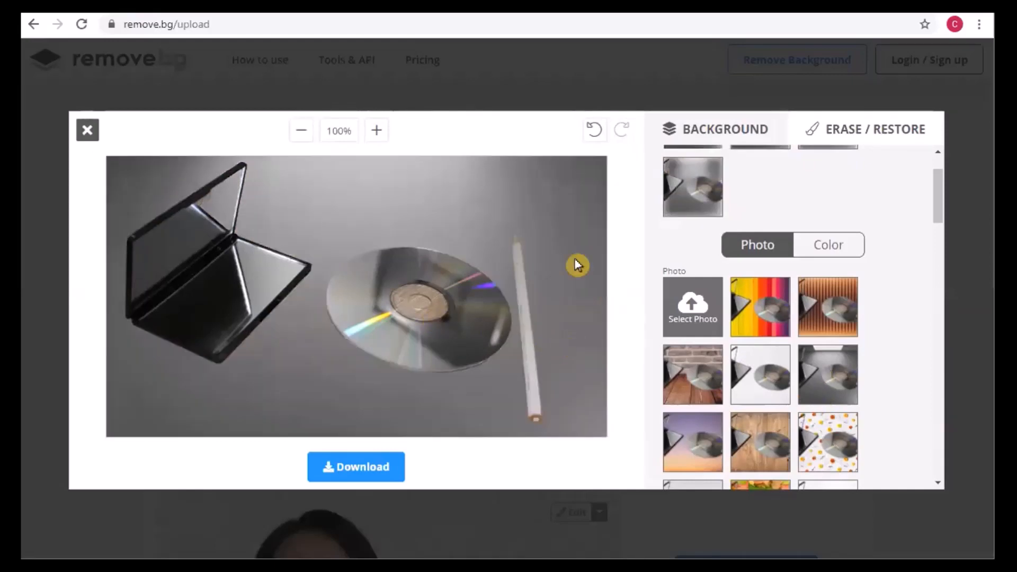
# - Apply the green grass photo background and blur it, first slightly and finally at the strongest level
pyautogui.scroll(-6, 833, 414)
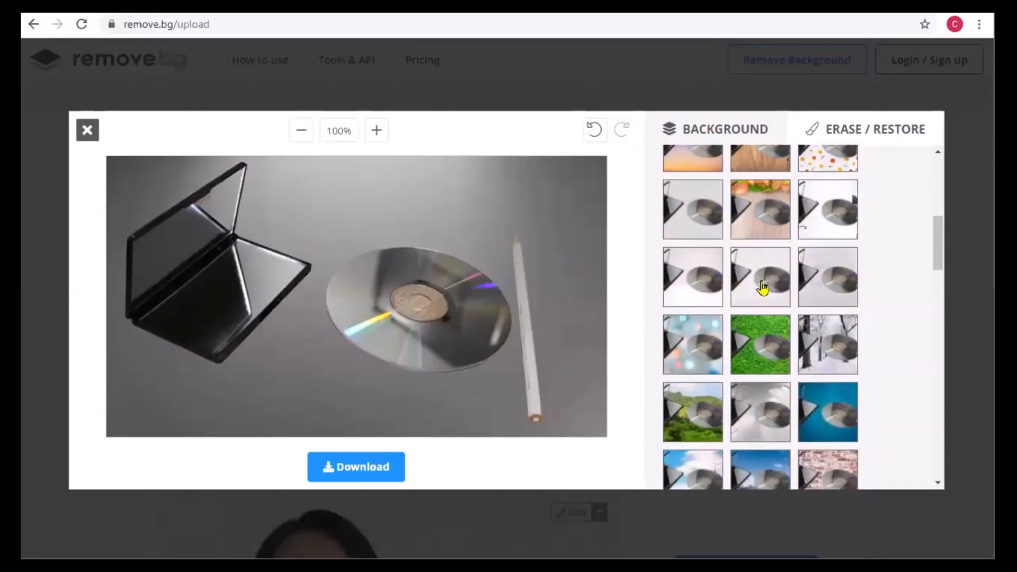
pyautogui.click(779, 361)
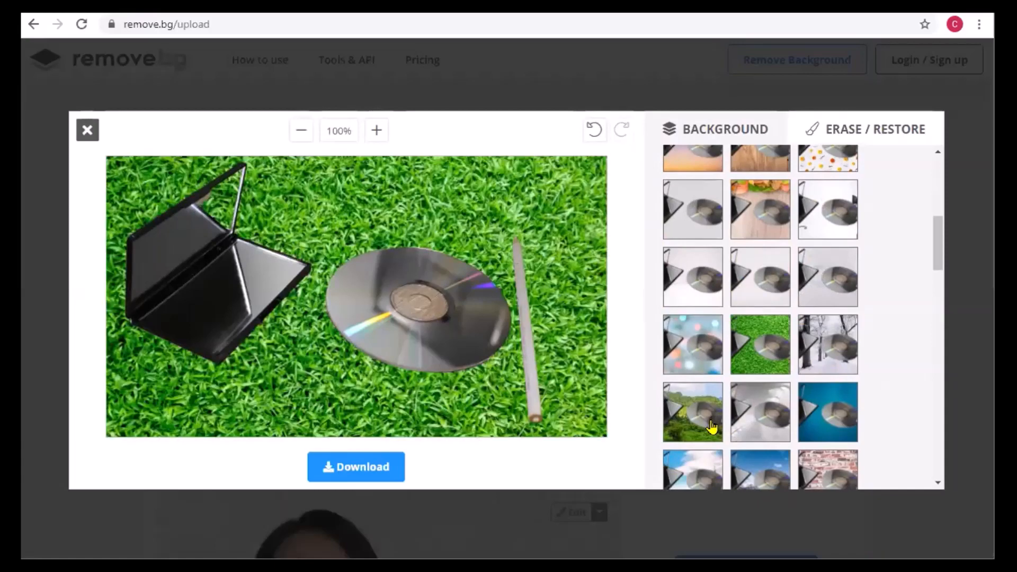
pyautogui.click(734, 356)
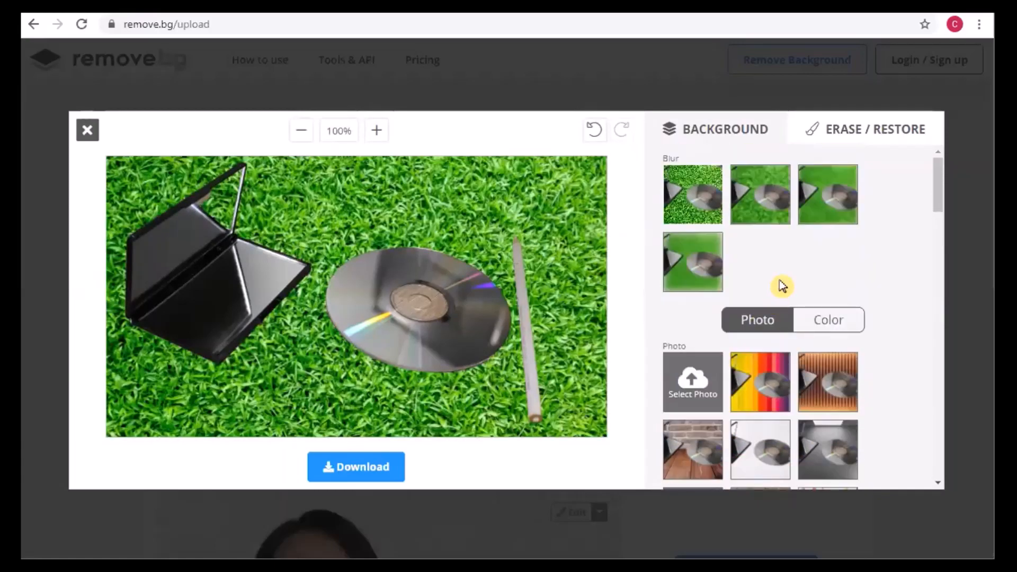
pyautogui.click(753, 211)
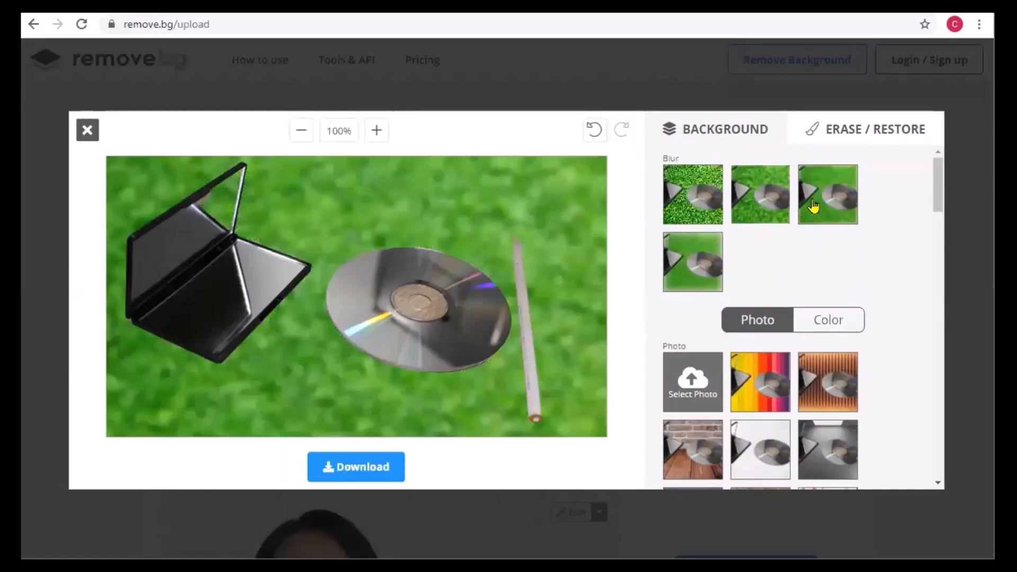
pyautogui.click(690, 289)
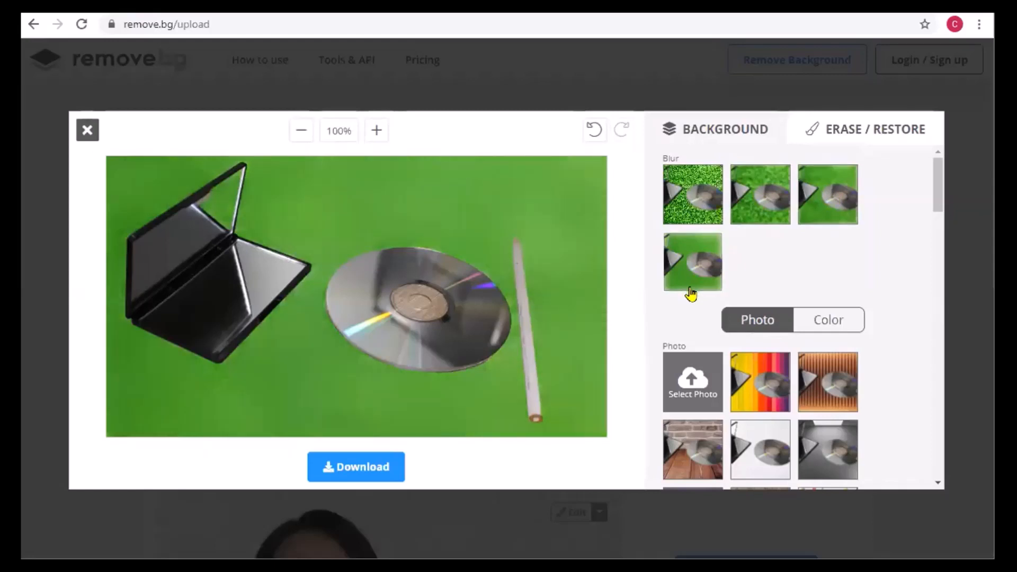
# - Switch the replacement background from photos to solid colors and try brown and grey behind the mirror, CD and pencil
pyautogui.click(829, 324)
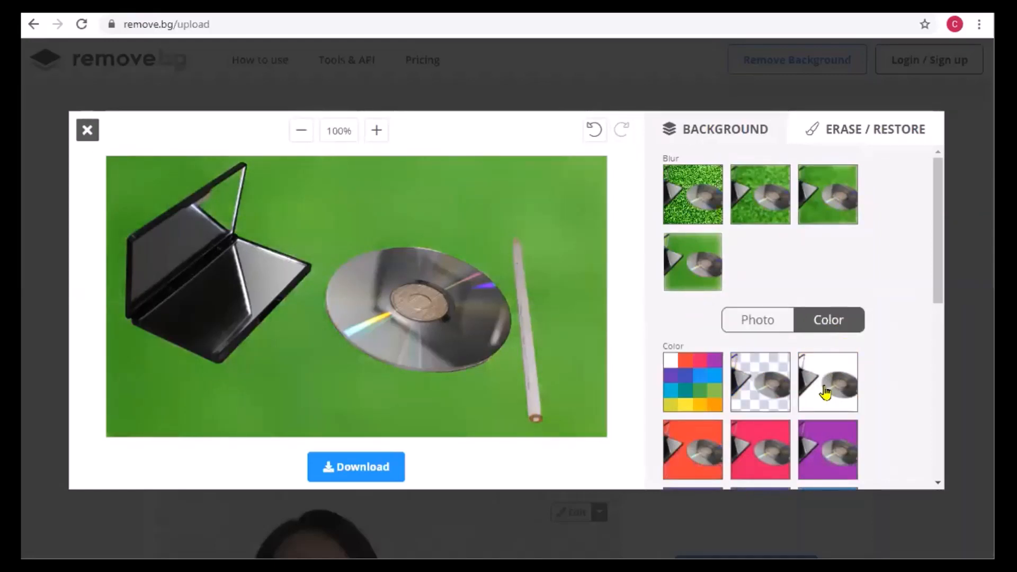
pyautogui.scroll(-5, 824, 386)
pyautogui.scroll(-2, 785, 376)
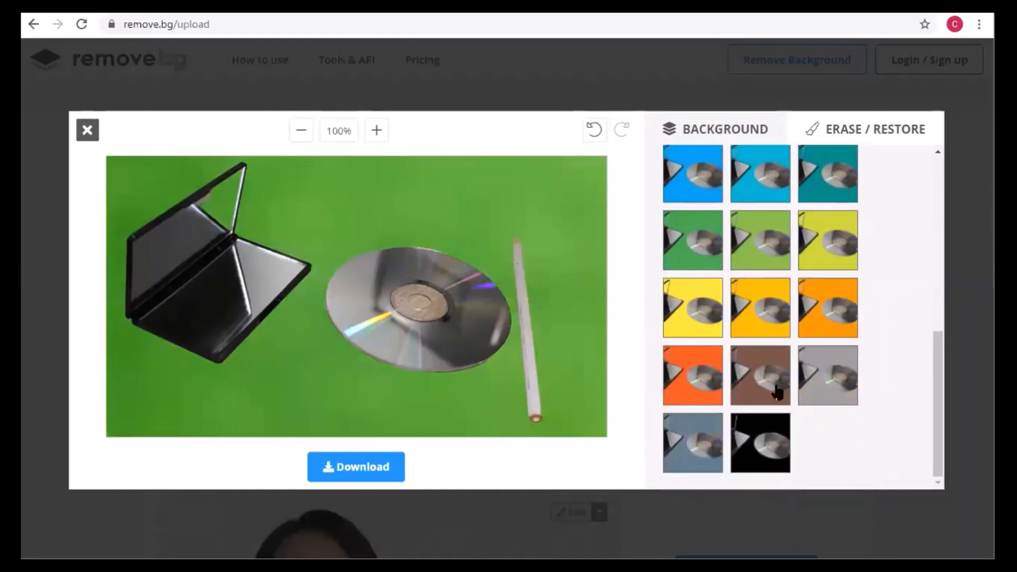
pyautogui.click(777, 391)
pyautogui.click(817, 398)
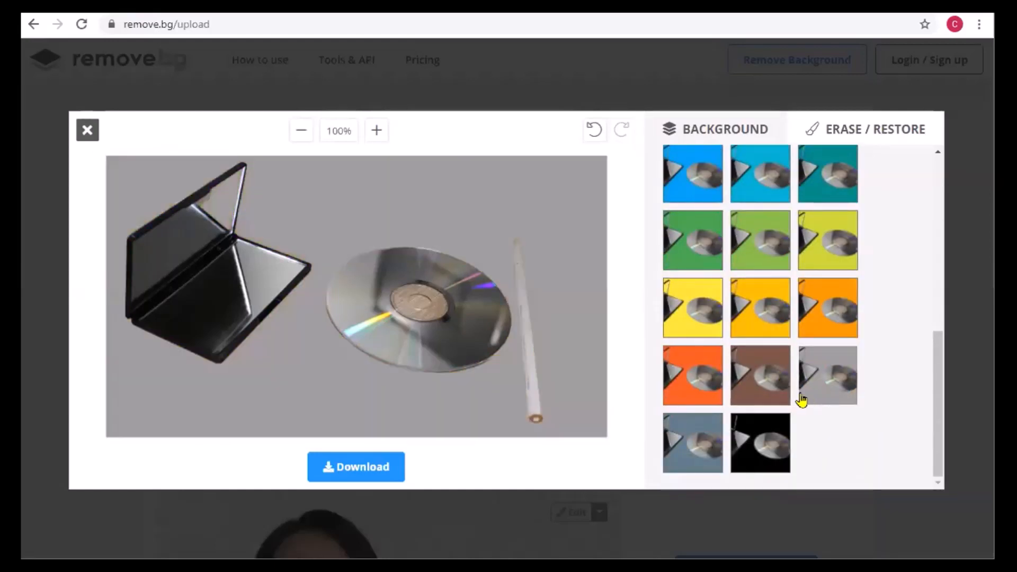
# - Try orange, green, bright blue and teal as the solid background color behind the objects
pyautogui.click(697, 382)
pyautogui.click(688, 241)
pyautogui.click(757, 180)
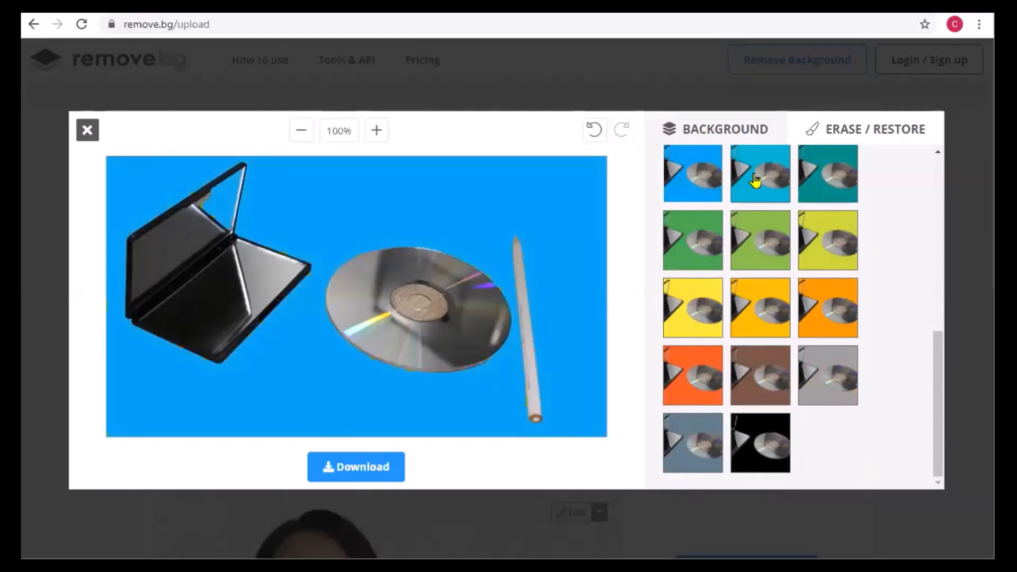
pyautogui.click(830, 183)
# - Try the pinkish-red and violet solid backgrounds, finishing with pinkish red behind the mirror, CD and pencil
pyautogui.scroll(4, 808, 239)
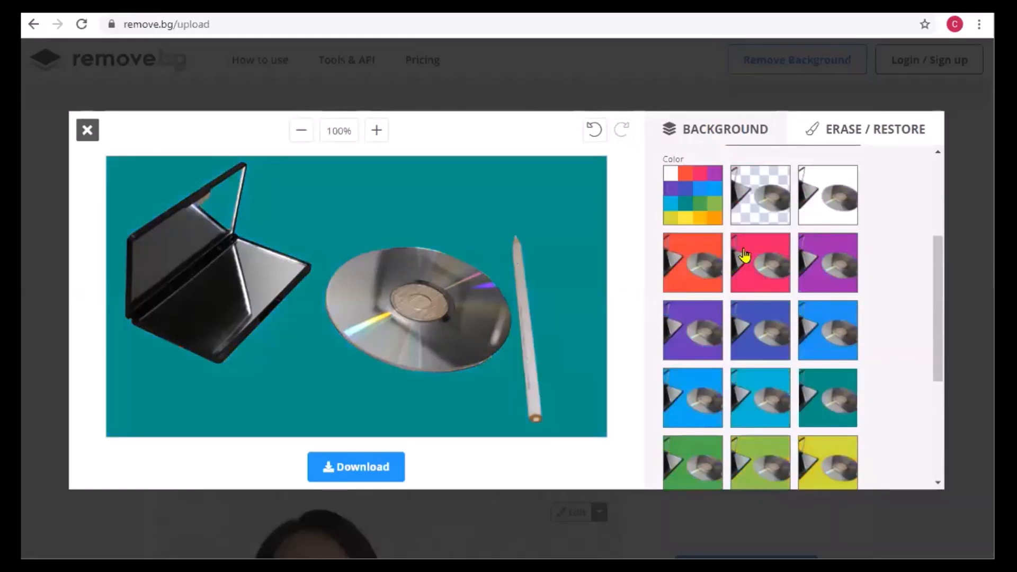
pyautogui.click(742, 279)
pyautogui.click(682, 352)
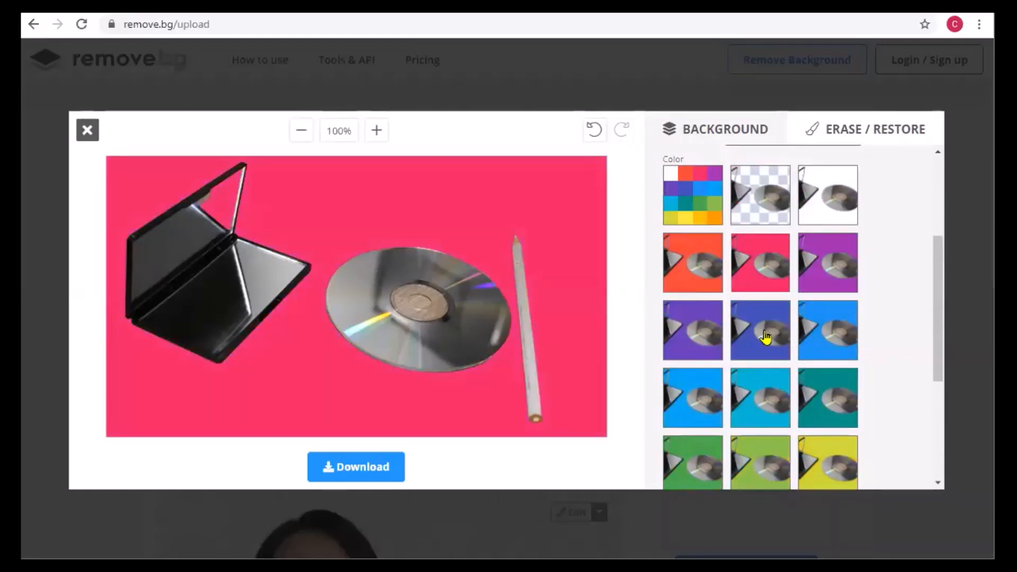
pyautogui.click(777, 276)
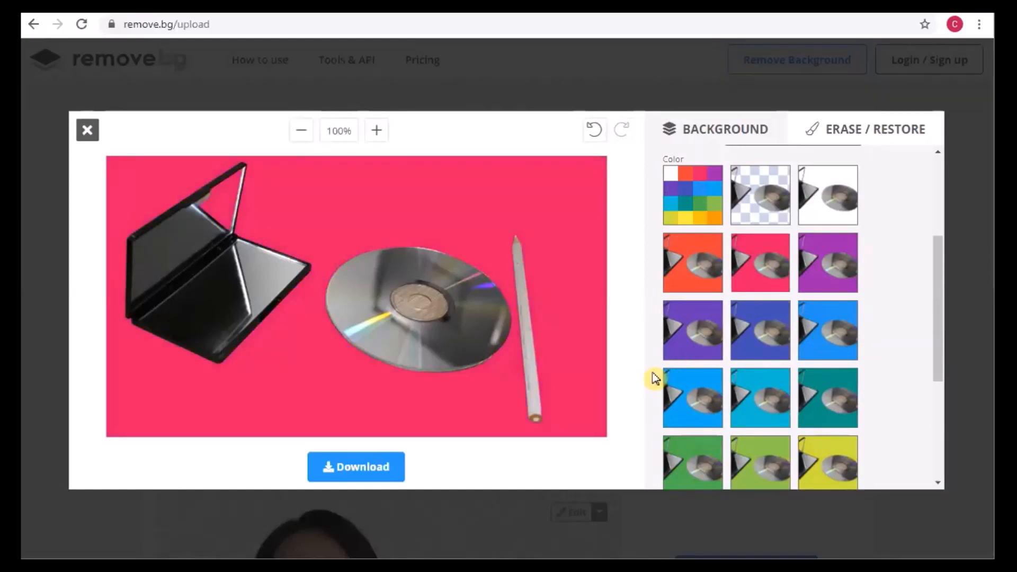